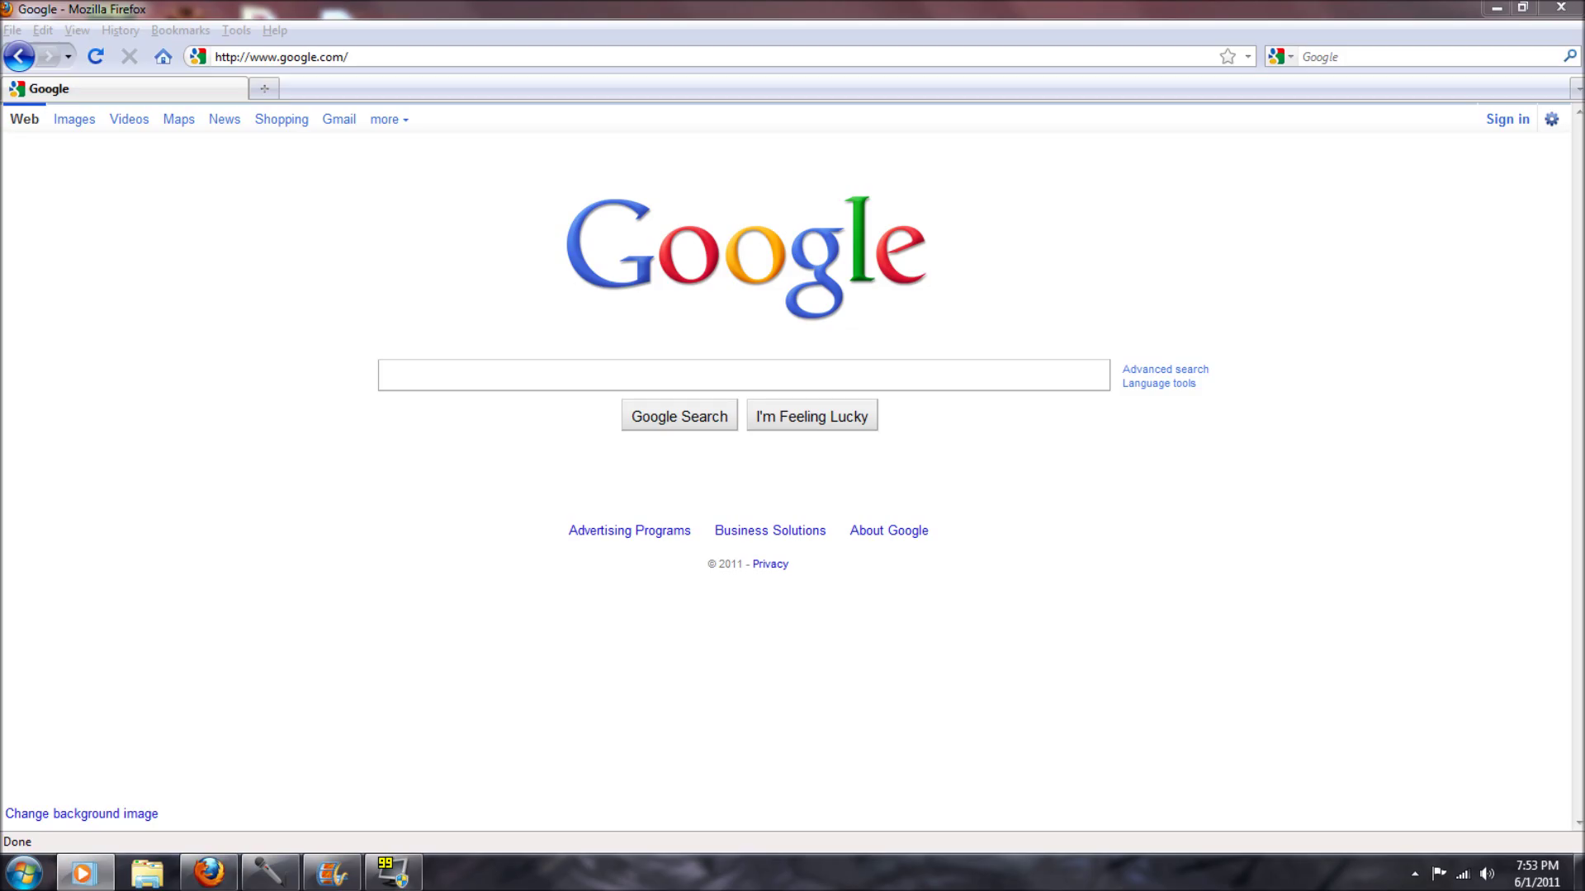
# Activate Firefox on the Google home page with the caret in the search box.
pyautogui.click(387, 375)
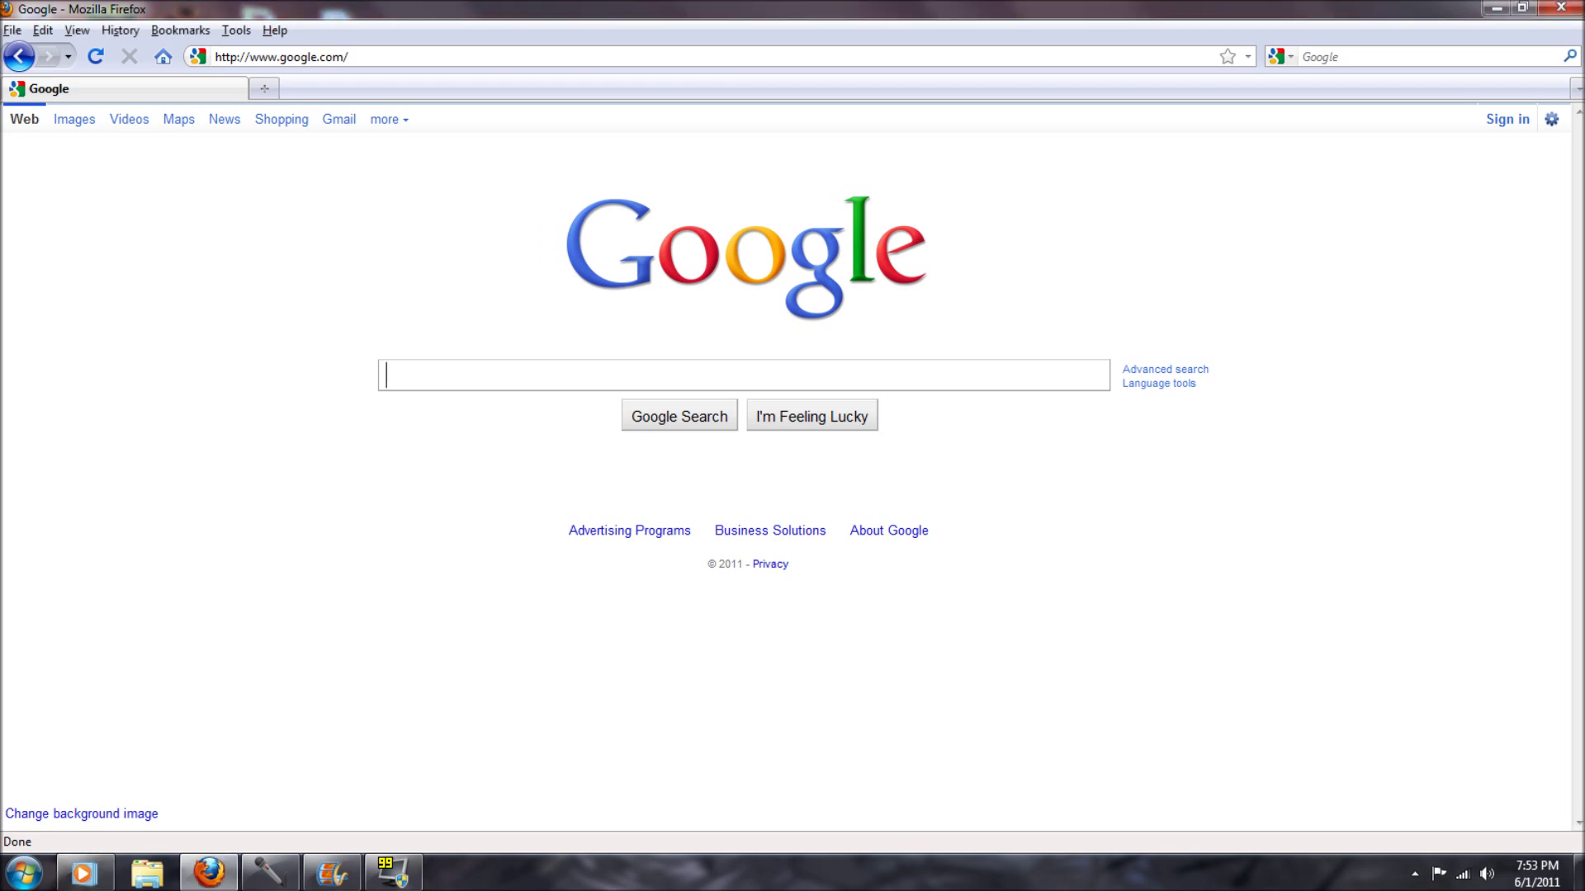
# Search Google for 'Original Gamers LAN' and scroll through the results.
pyautogui.write('Original')
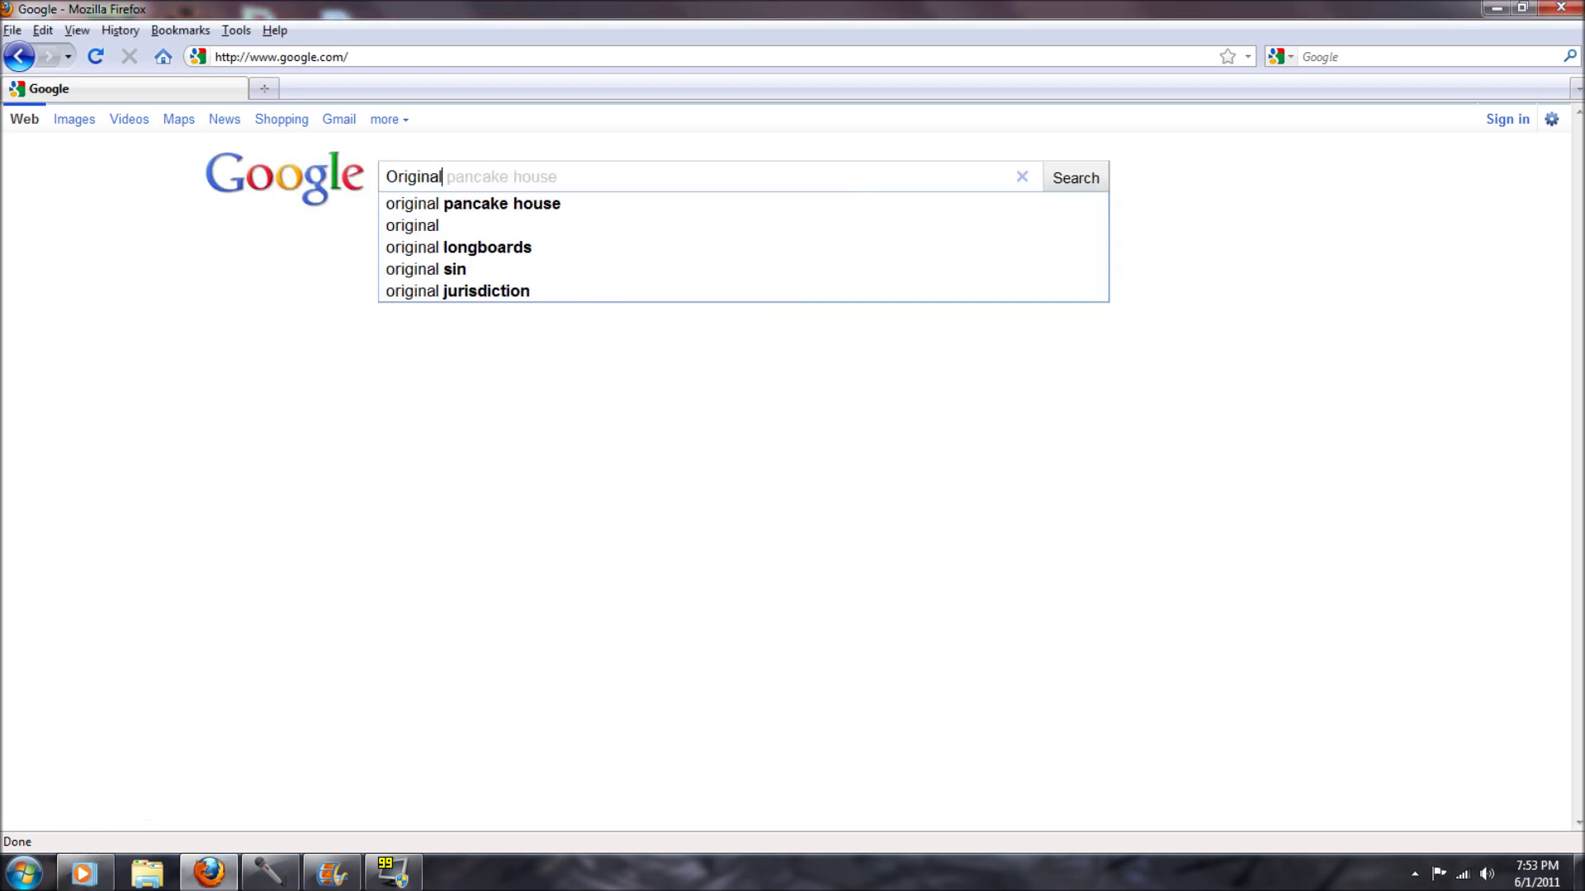
pyautogui.write(' Gamers ')
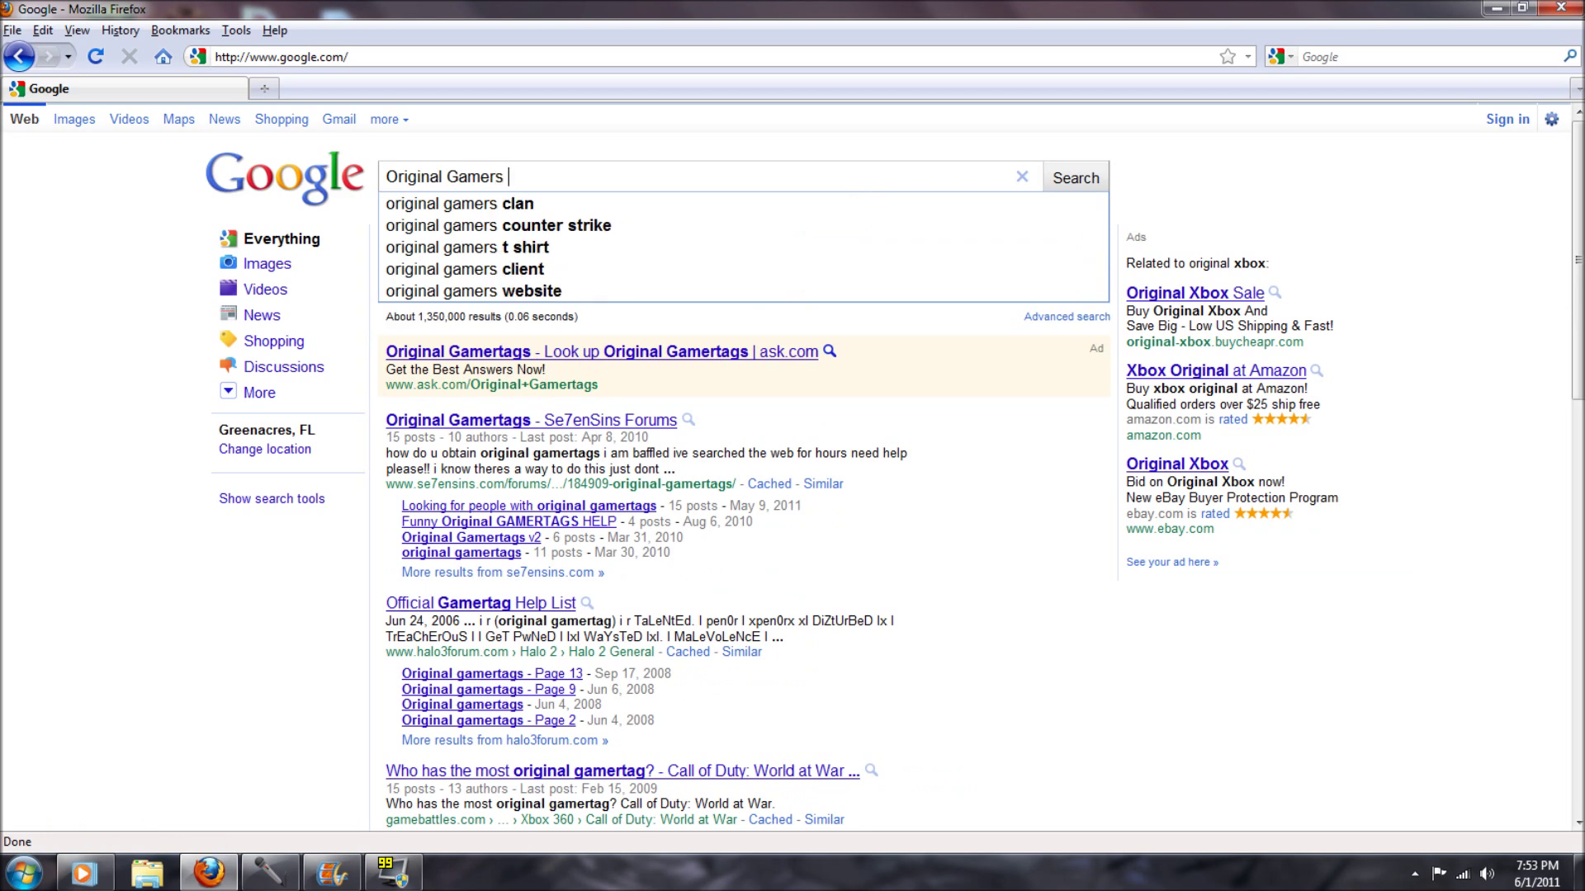
pyautogui.write('LAN')
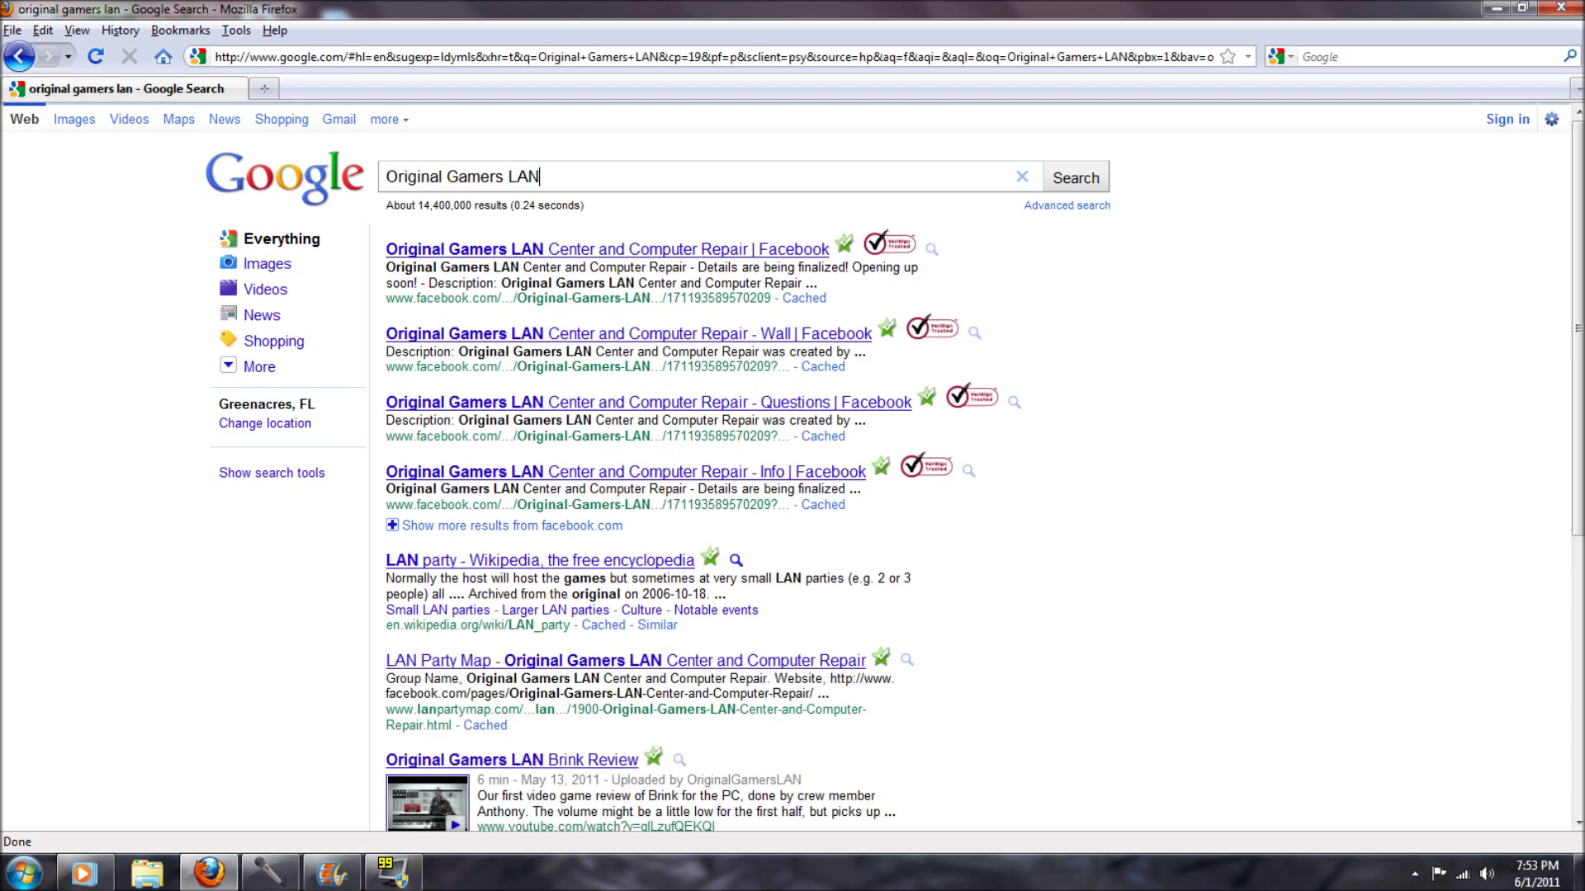
pyautogui.scroll(-8, 653, 462)
pyautogui.scroll(5, 652, 462)
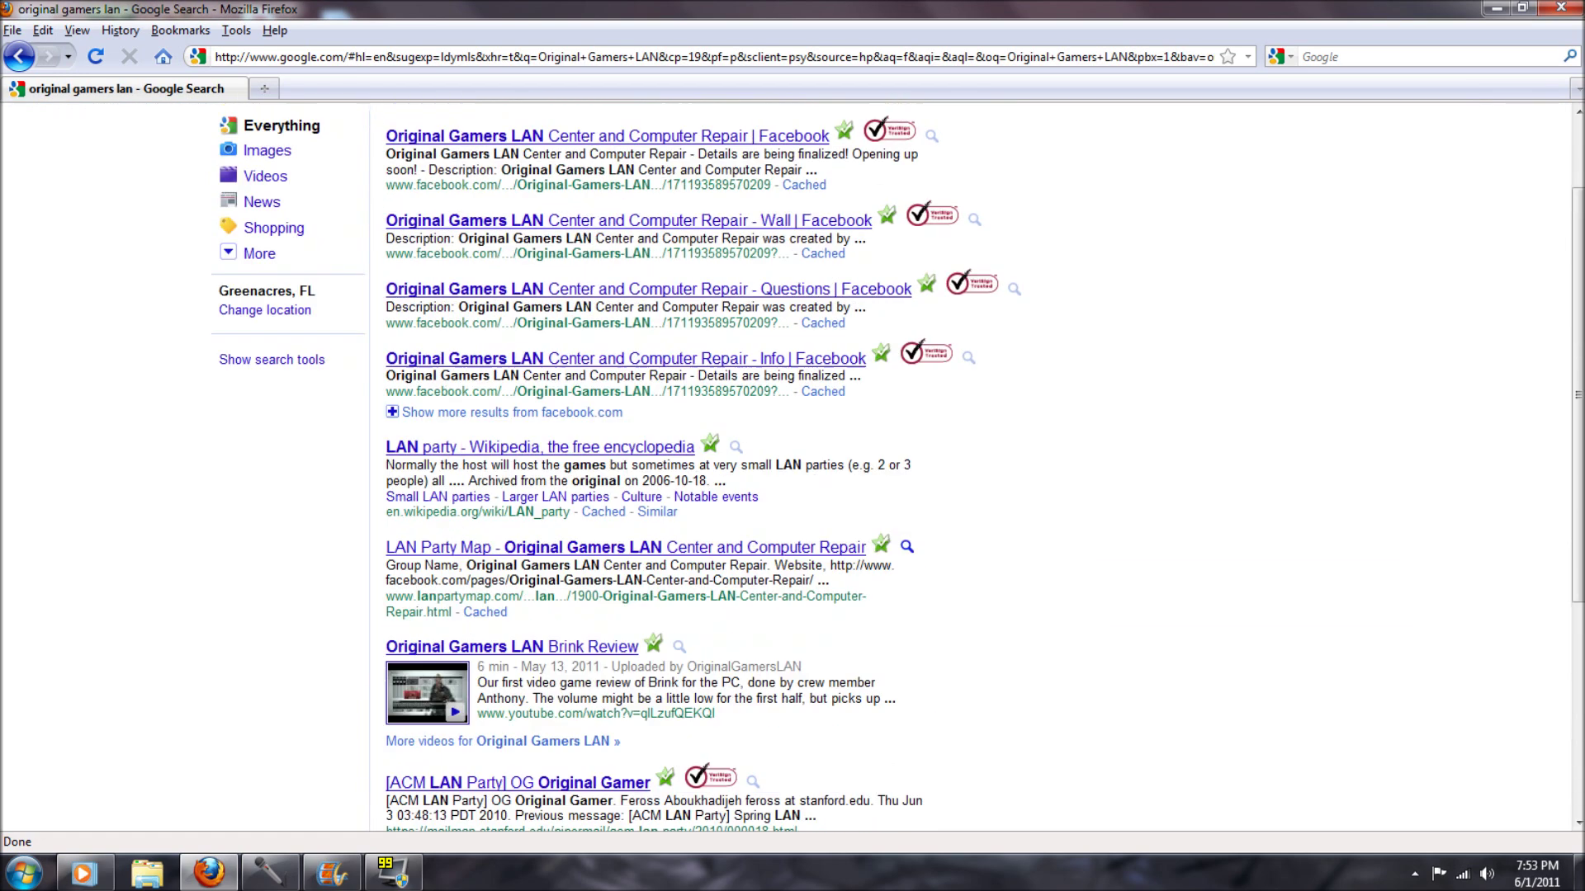
pyautogui.scroll(3, 907, 546)
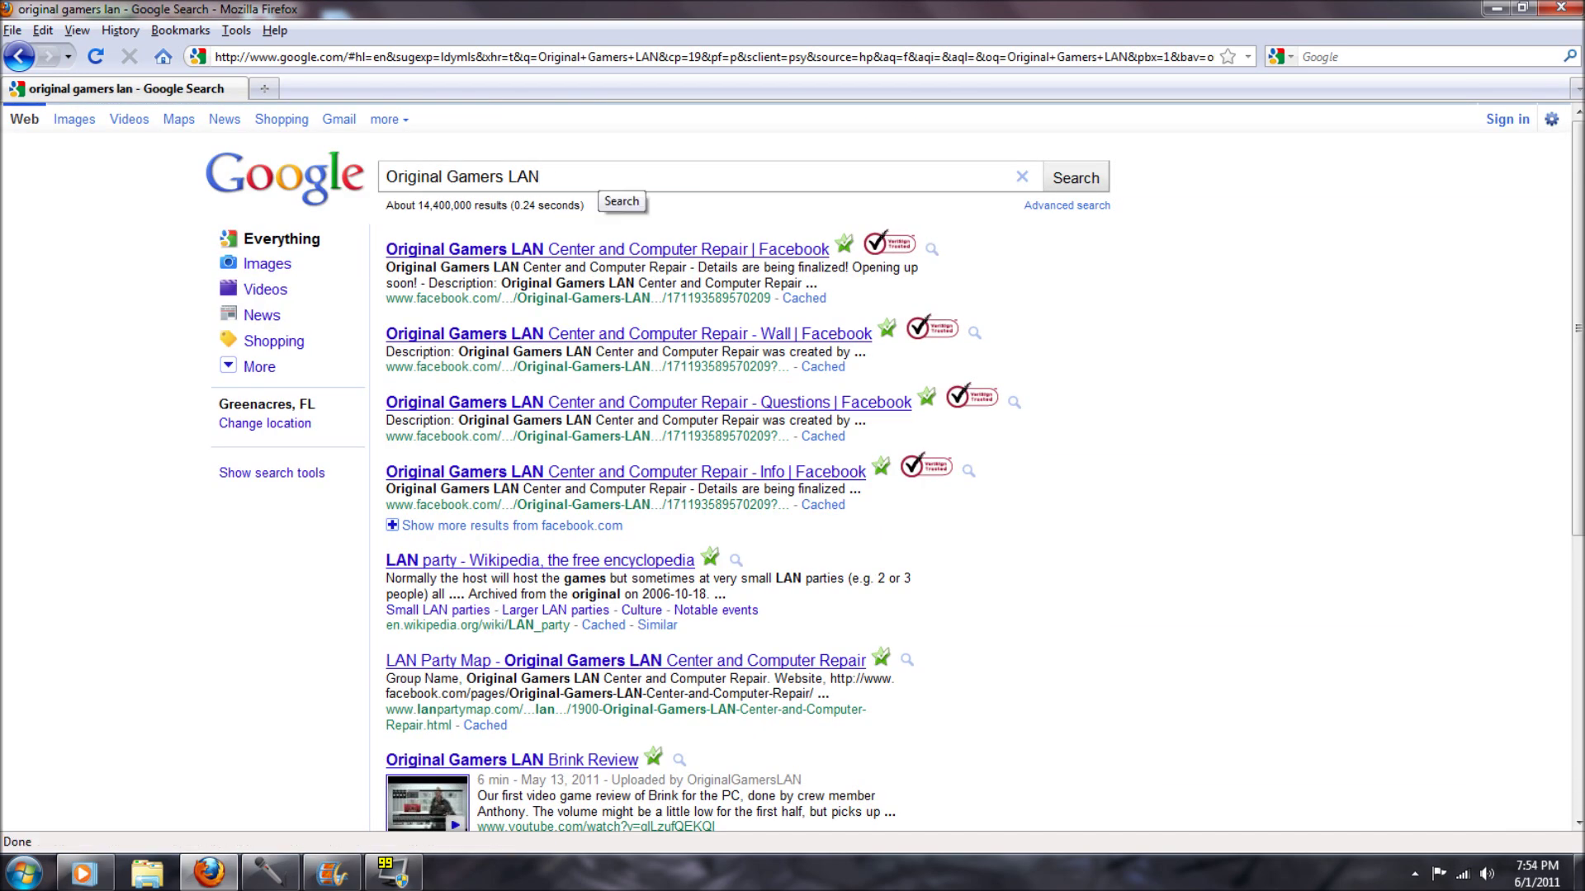
# Search Google in turn for 'Viruses', 'Malware' and 'Spyware', then clear the query.
pyautogui.moveTo(541, 177); pyautogui.dragTo(382, 177)
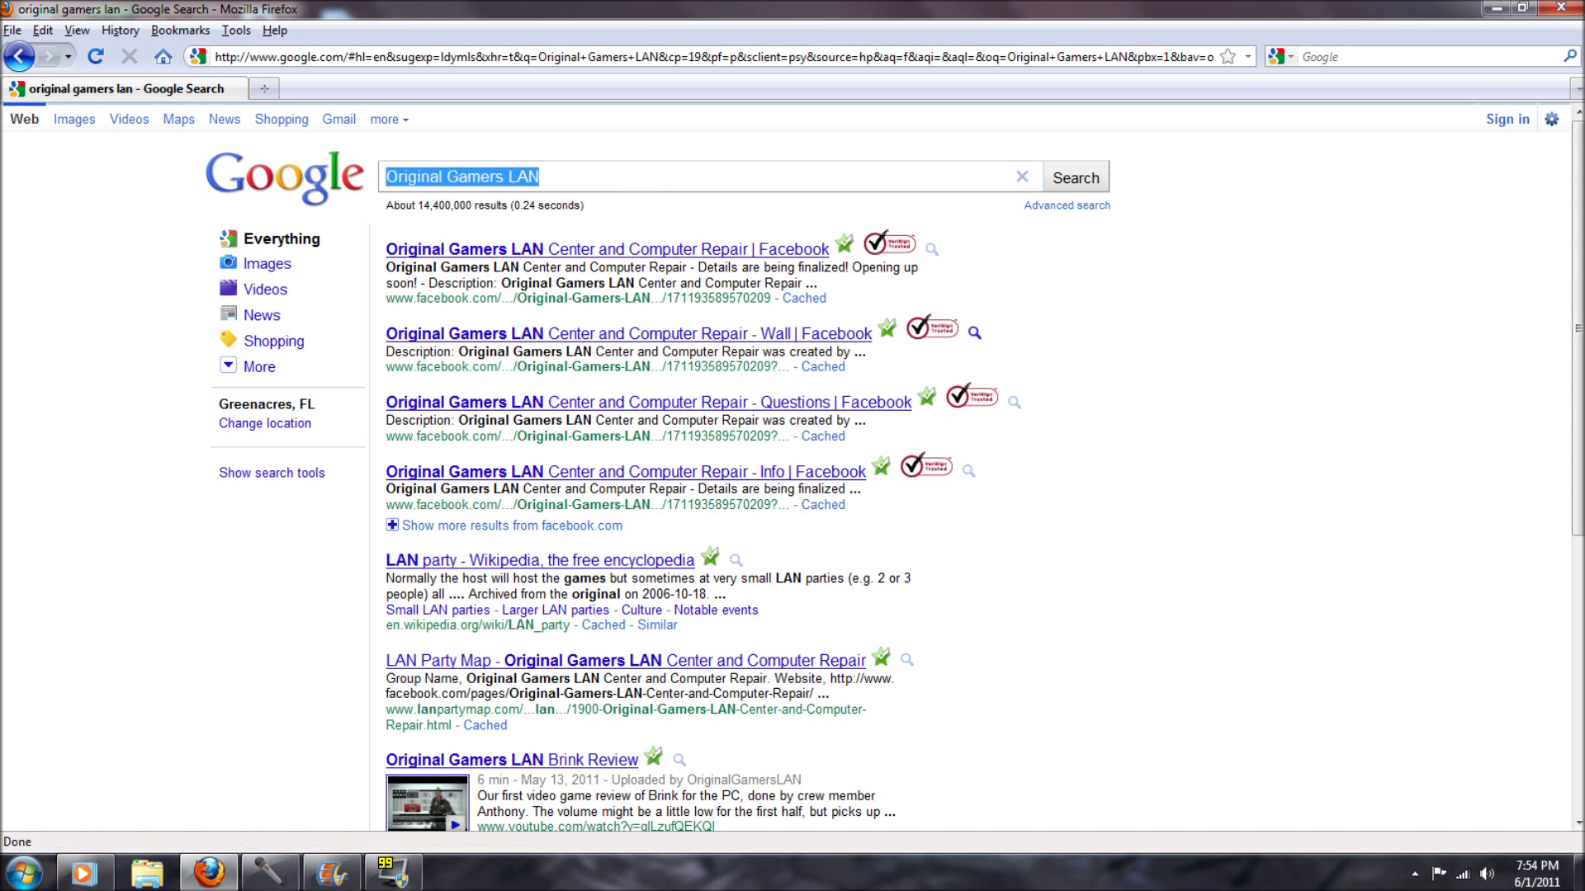
pyautogui.write('Viruses')
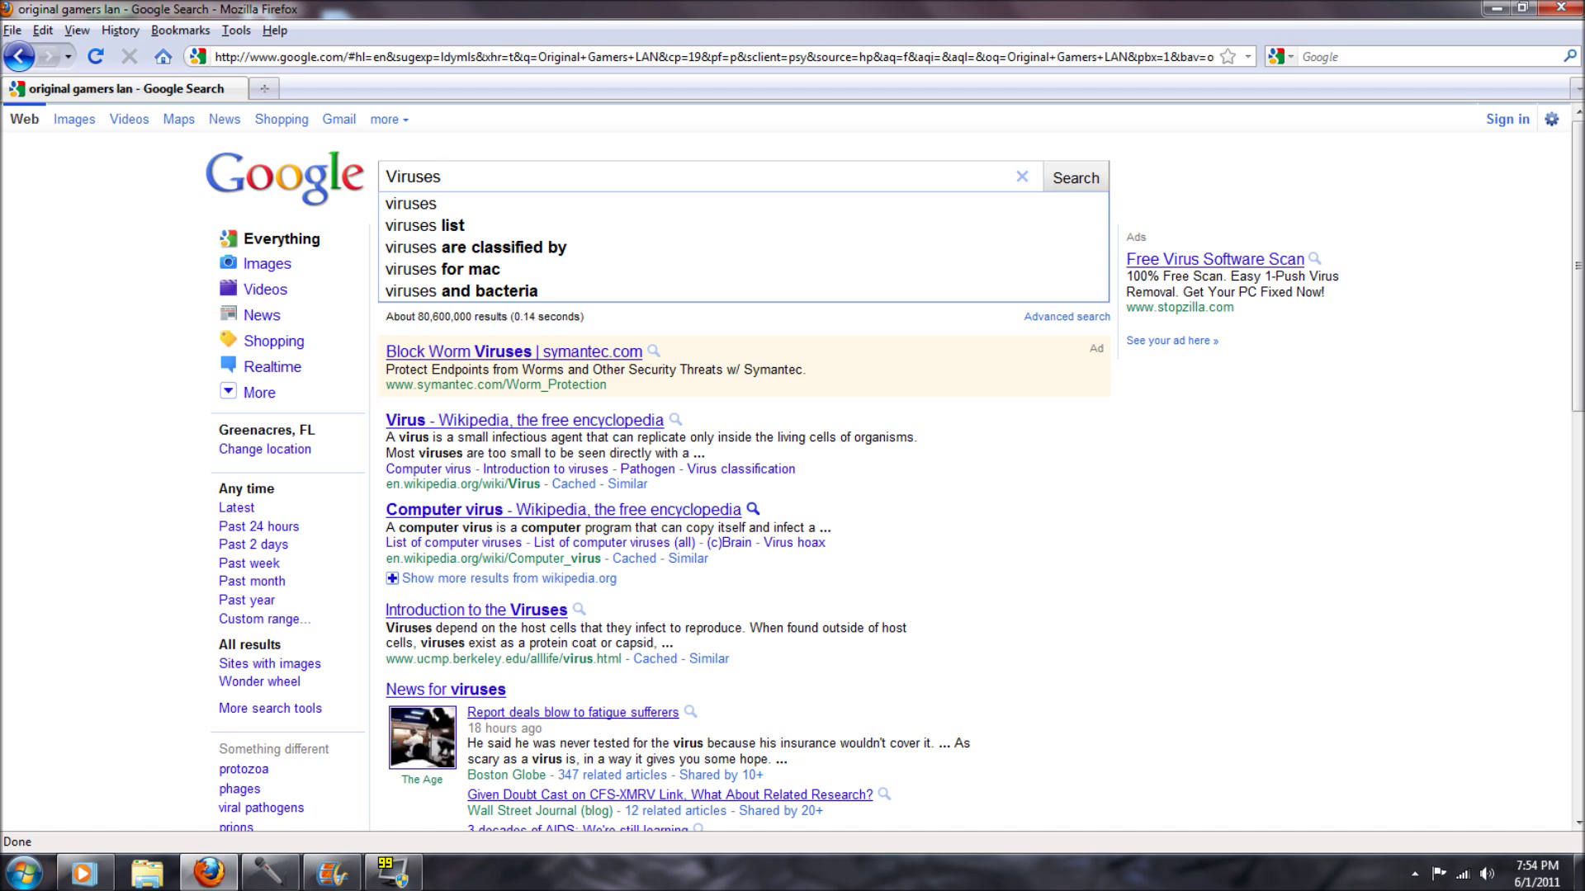
pyautogui.hotkey('ctrl', 'a')
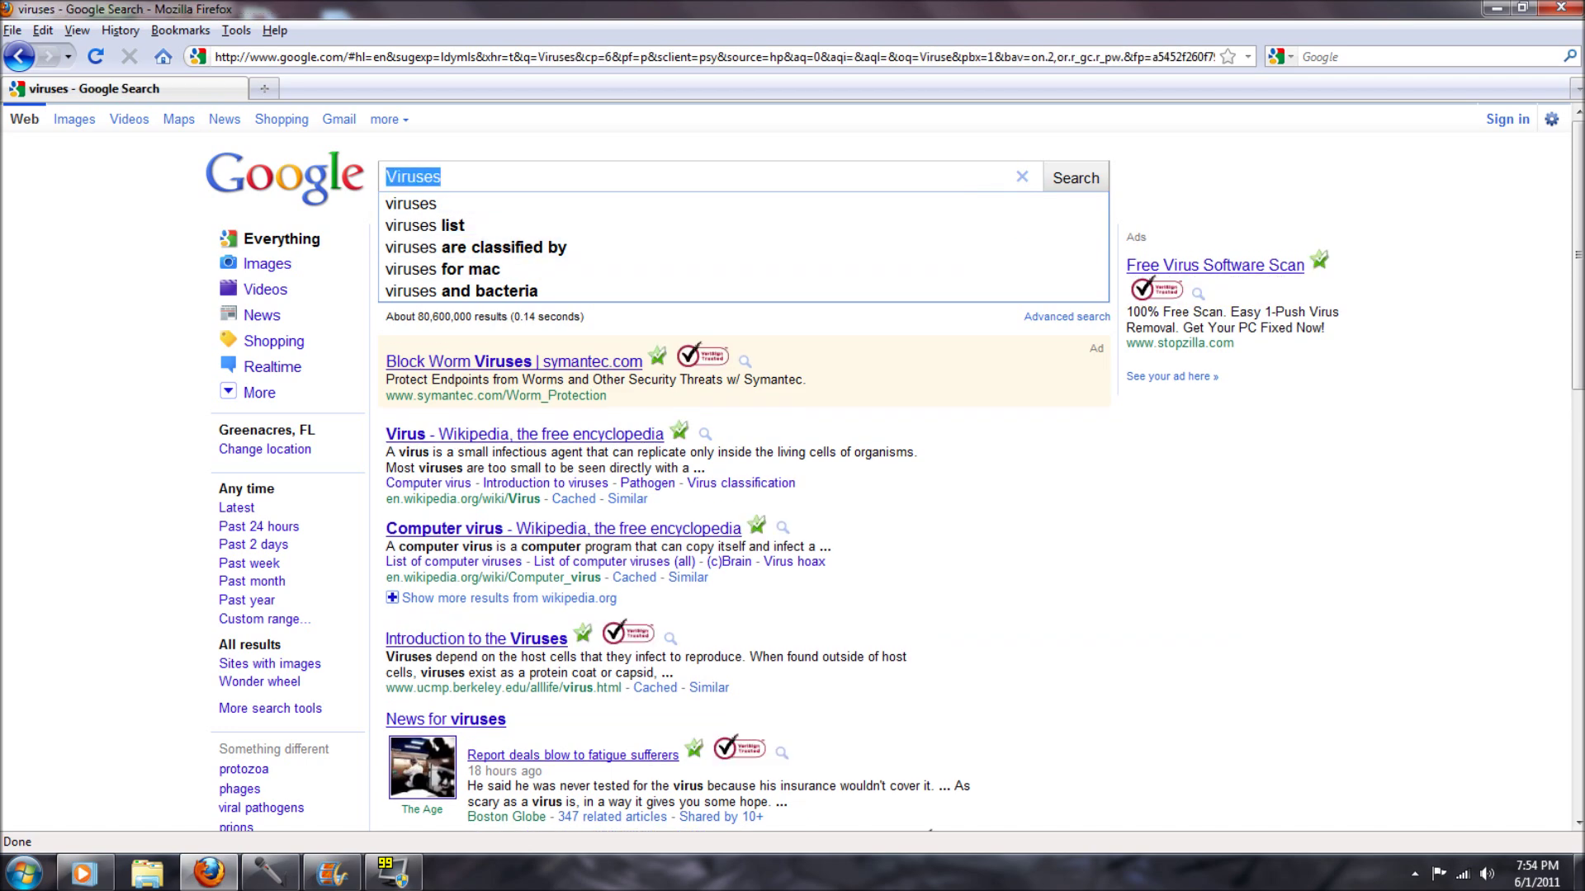
pyautogui.write('Mal')
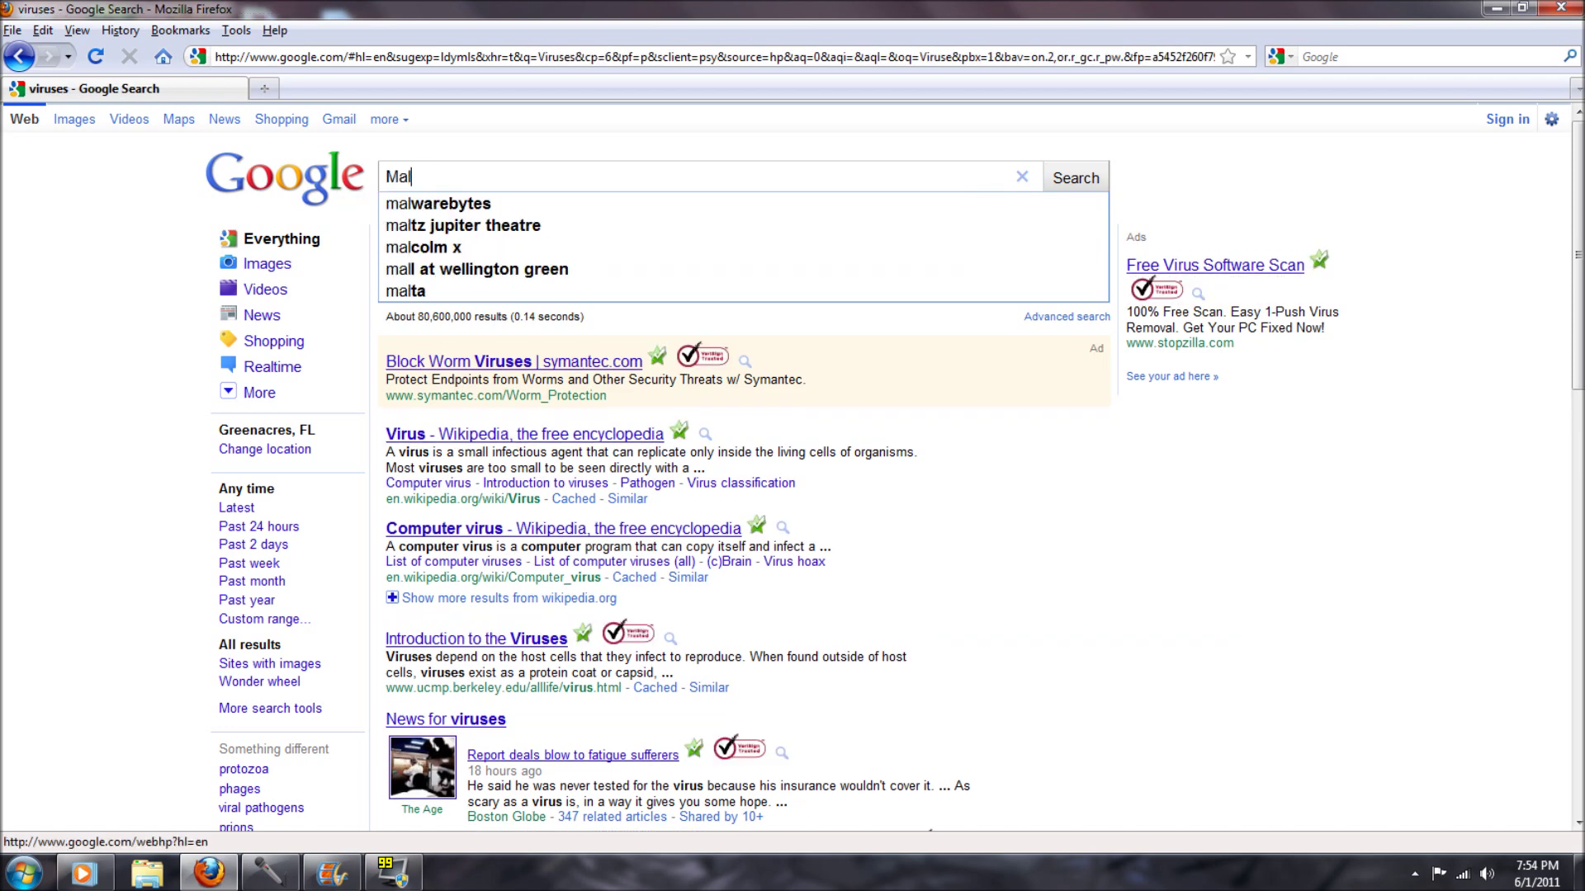
pyautogui.write('ware')
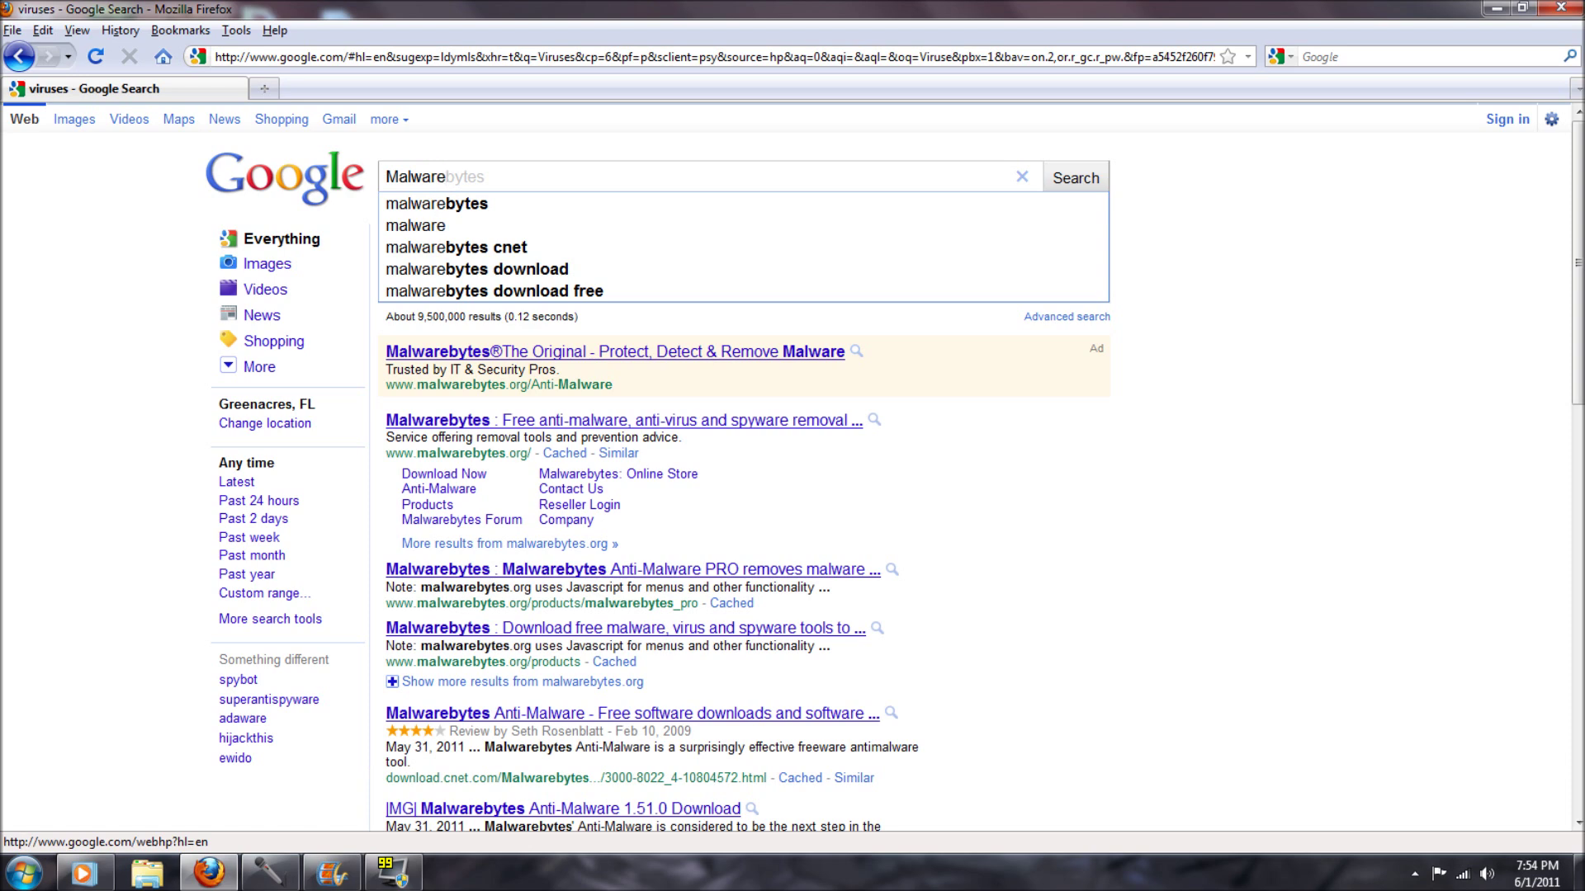
pyautogui.hotkey('ctrl', 'a')
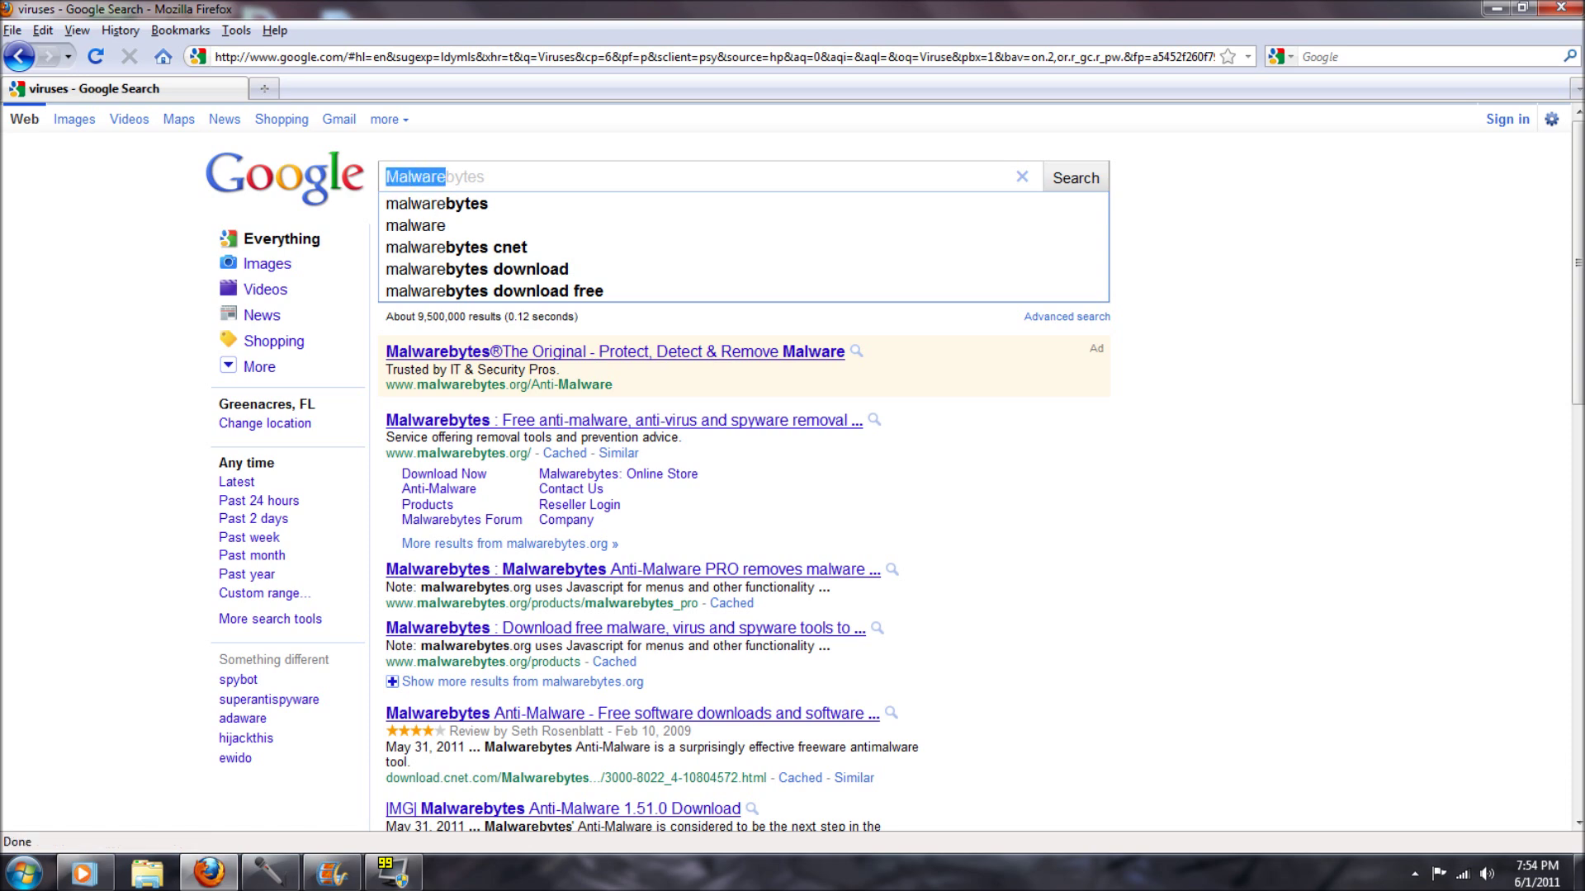
pyautogui.write('S')
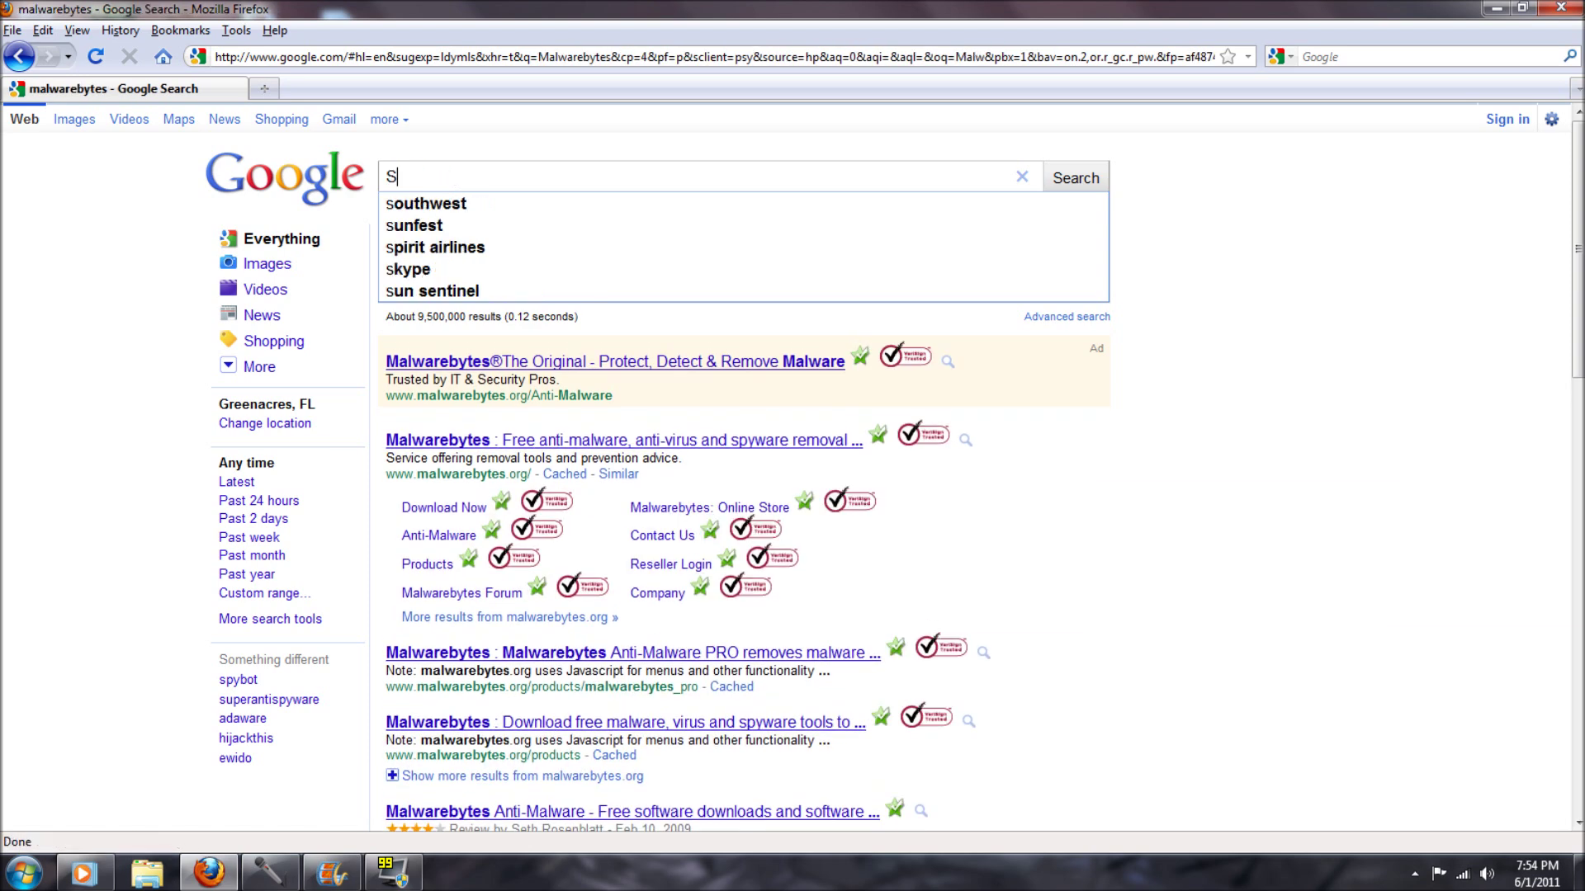
pyautogui.write('pyware')
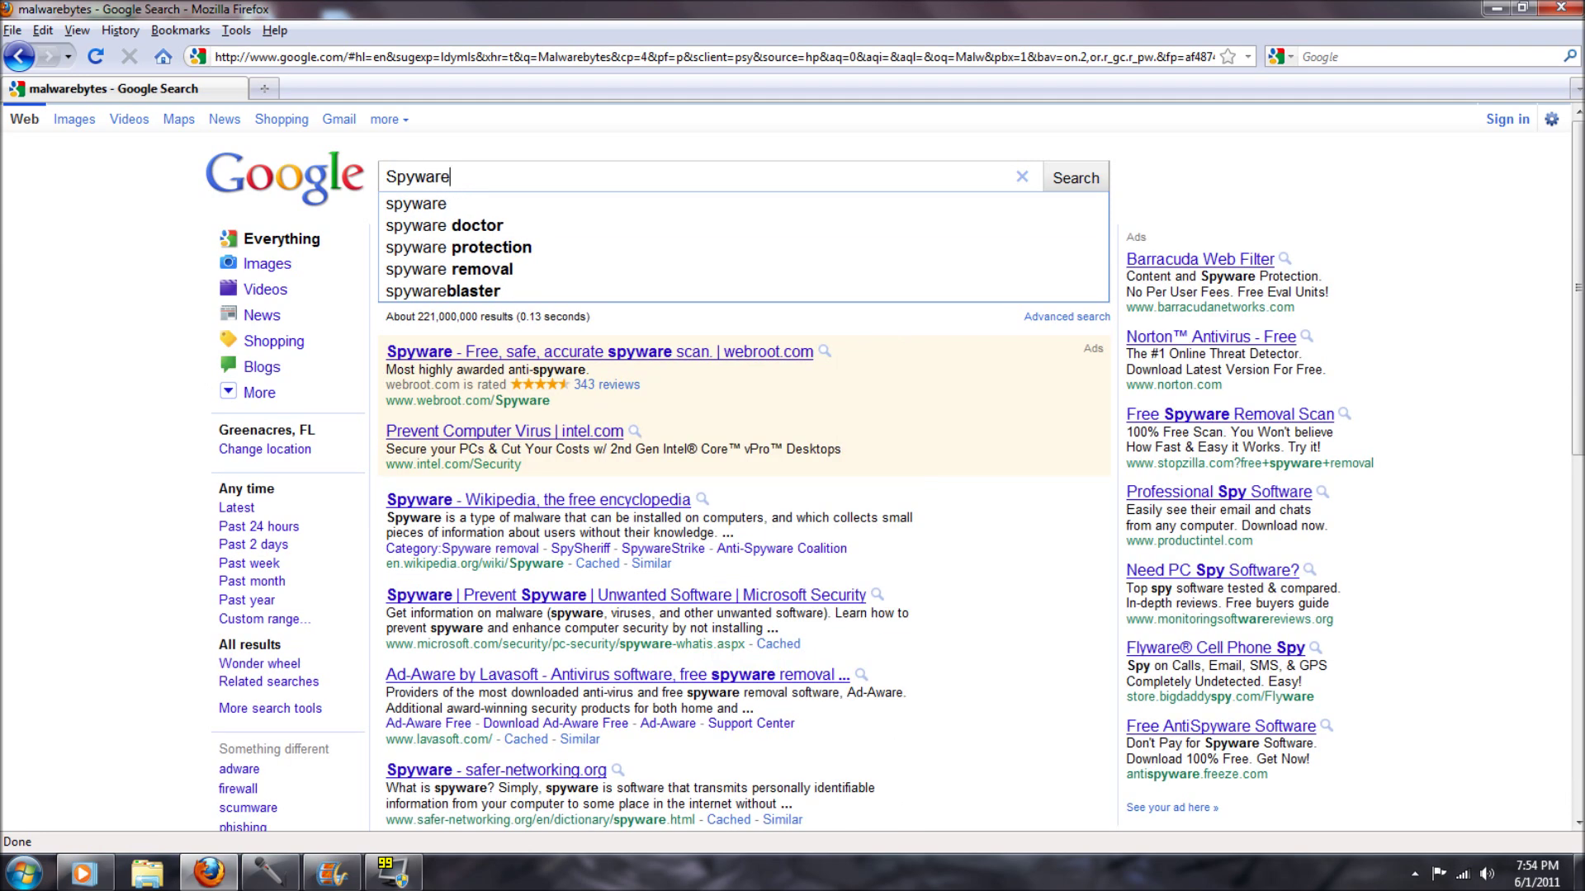
pyautogui.hotkey('shift', 'Left')
pyautogui.hotkey('shift', 'Left')
pyautogui.hotkey('shift', 'Left')
pyautogui.hotkey('shift', 'Left')
pyautogui.hotkey('shift', 'Left')
pyautogui.hotkey('shift', 'Left')
pyautogui.hotkey('shift', 'Left')
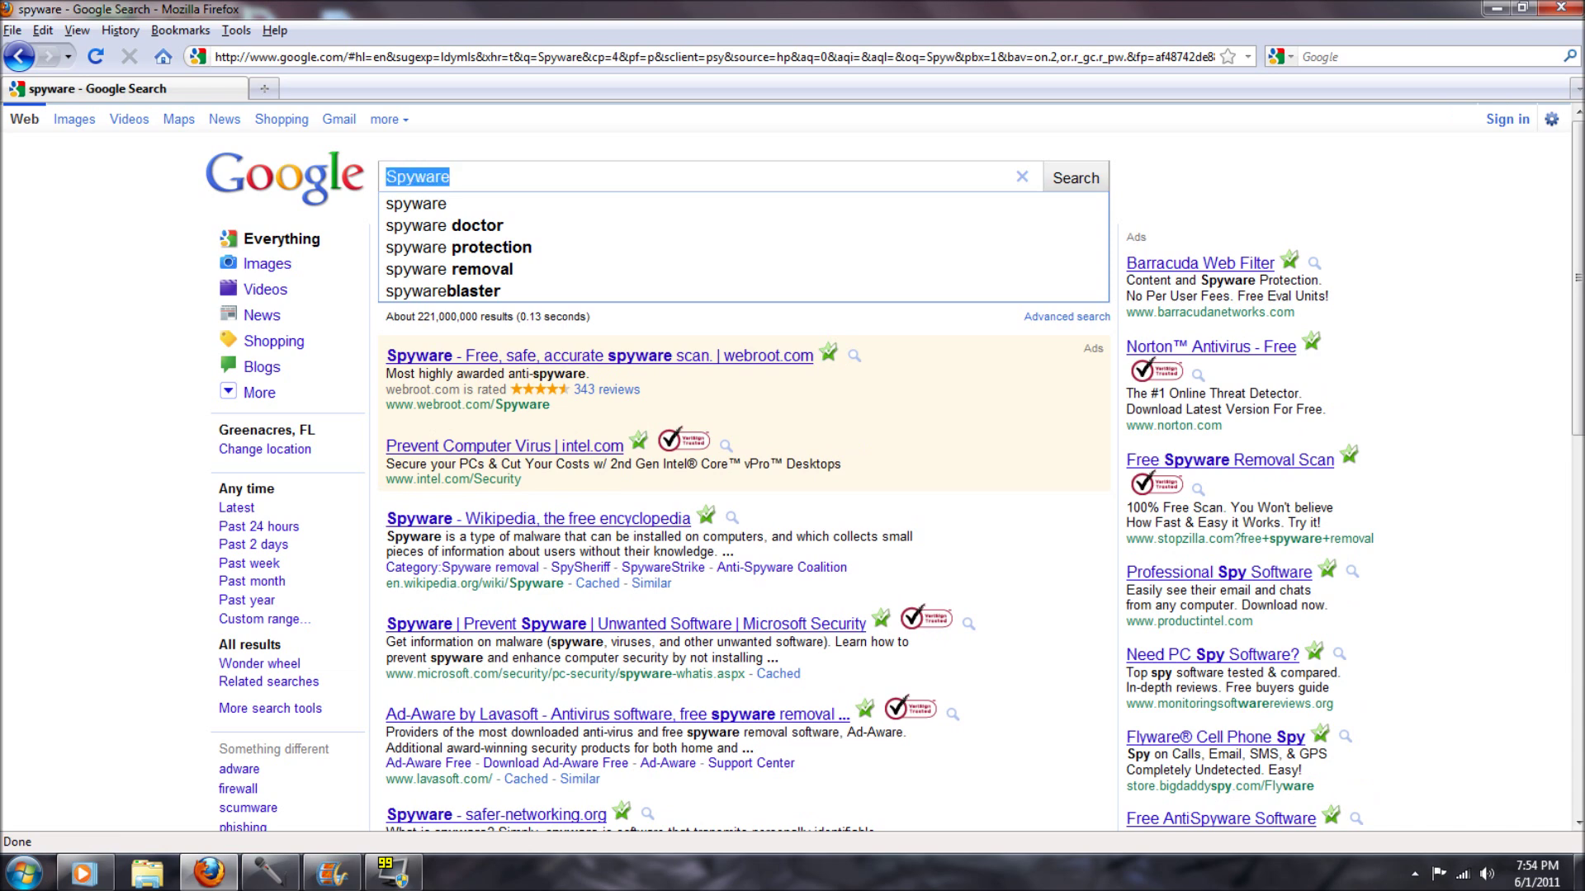
pyautogui.press('BackSpace')
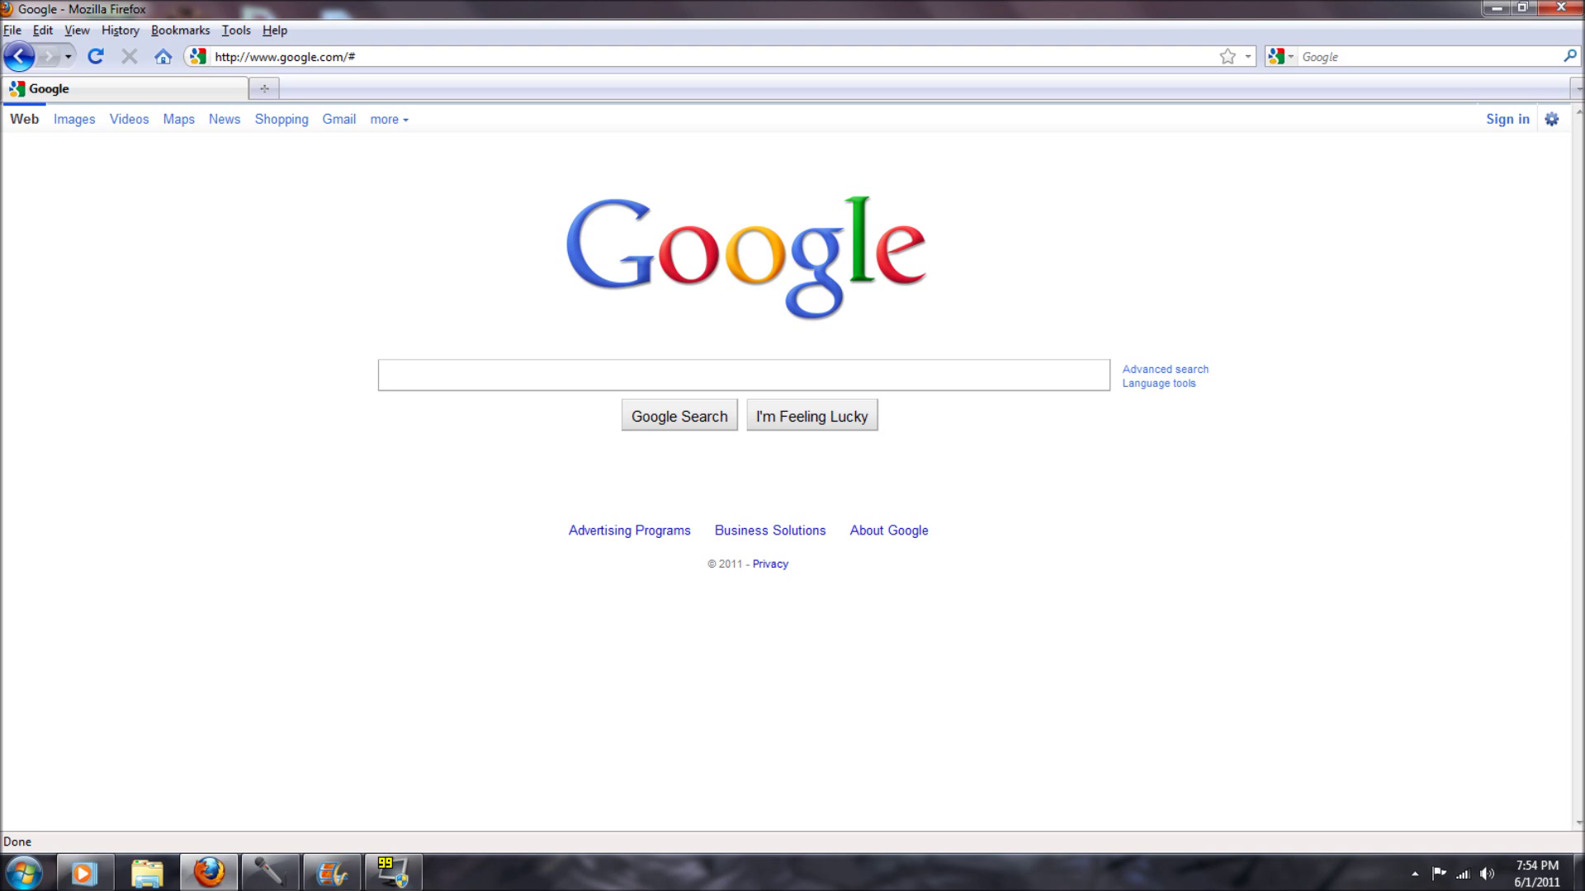
# Type 'Can you imagine not using the internet?' into Google's search box.
pyautogui.write('Can you ima')
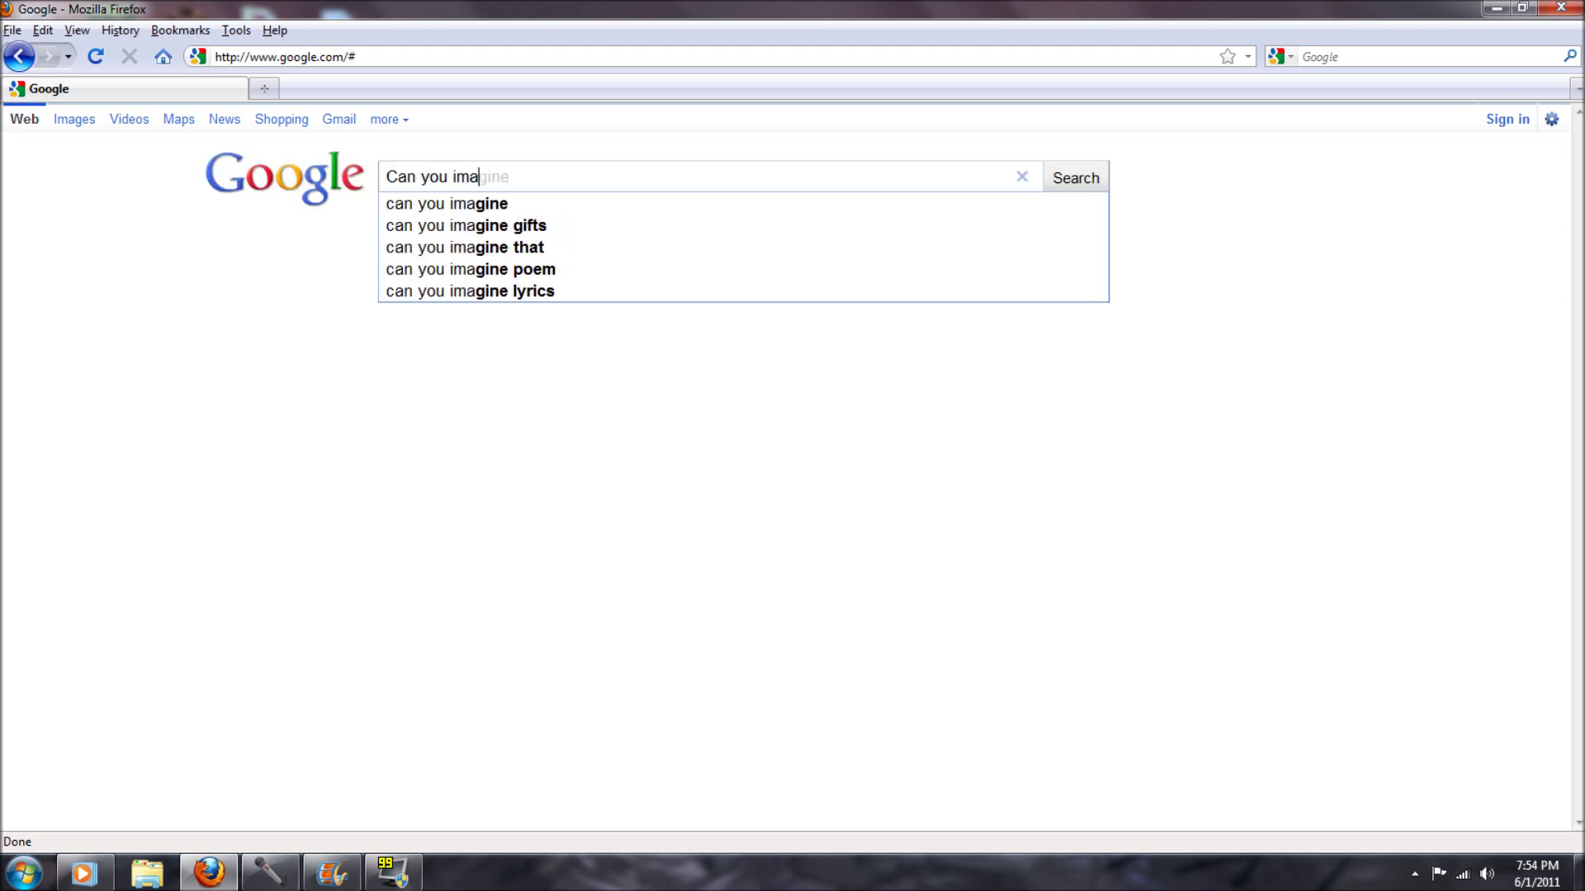
pyautogui.write('gine not using the int')
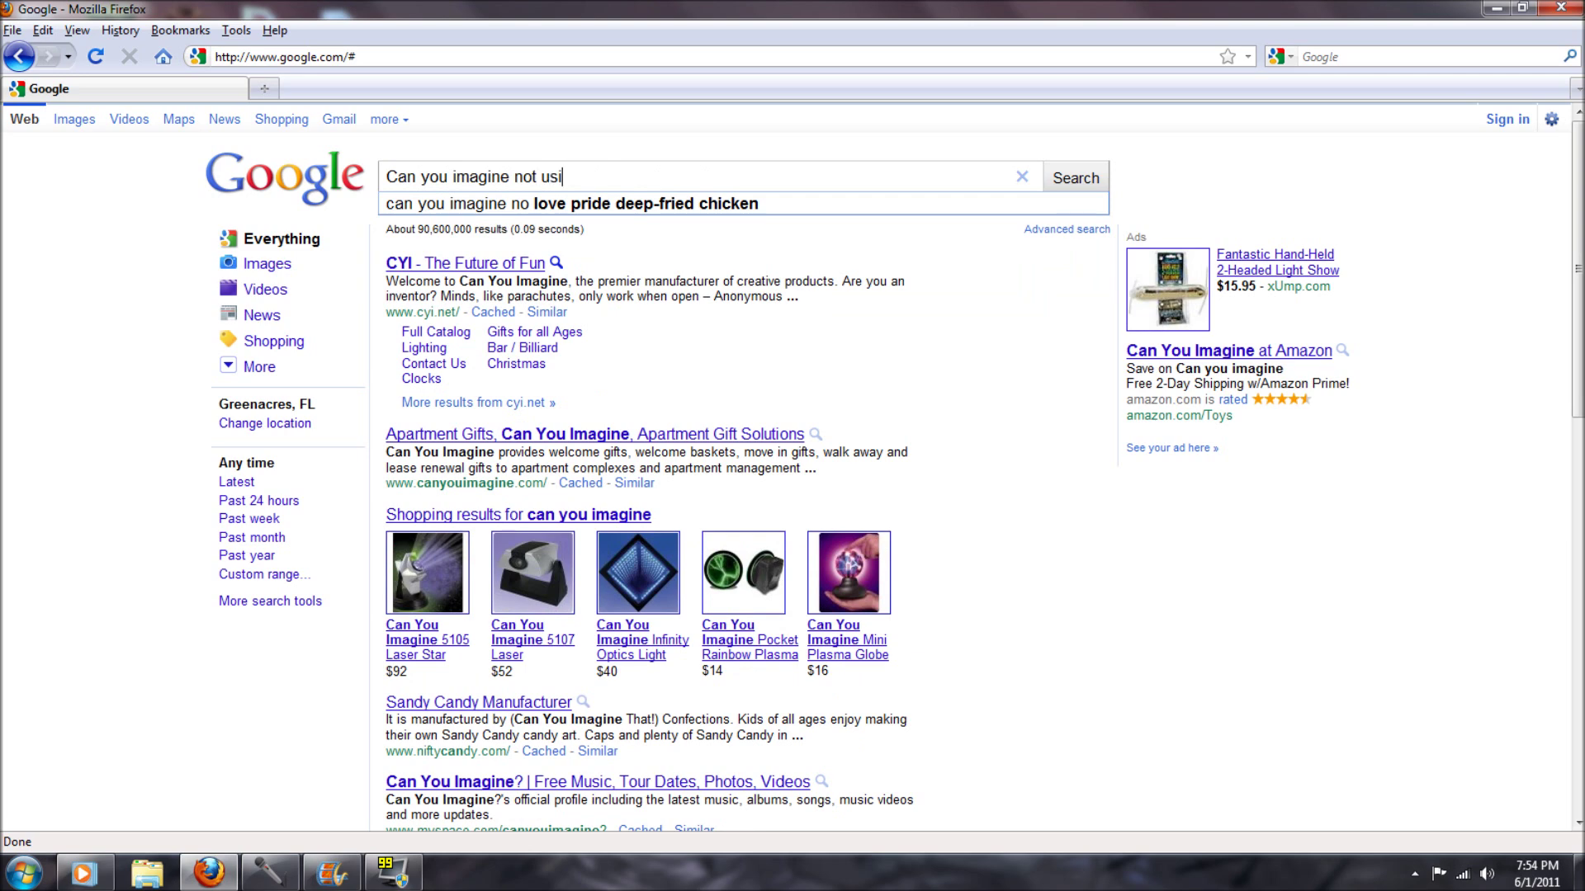
pyautogui.write('ernet?')
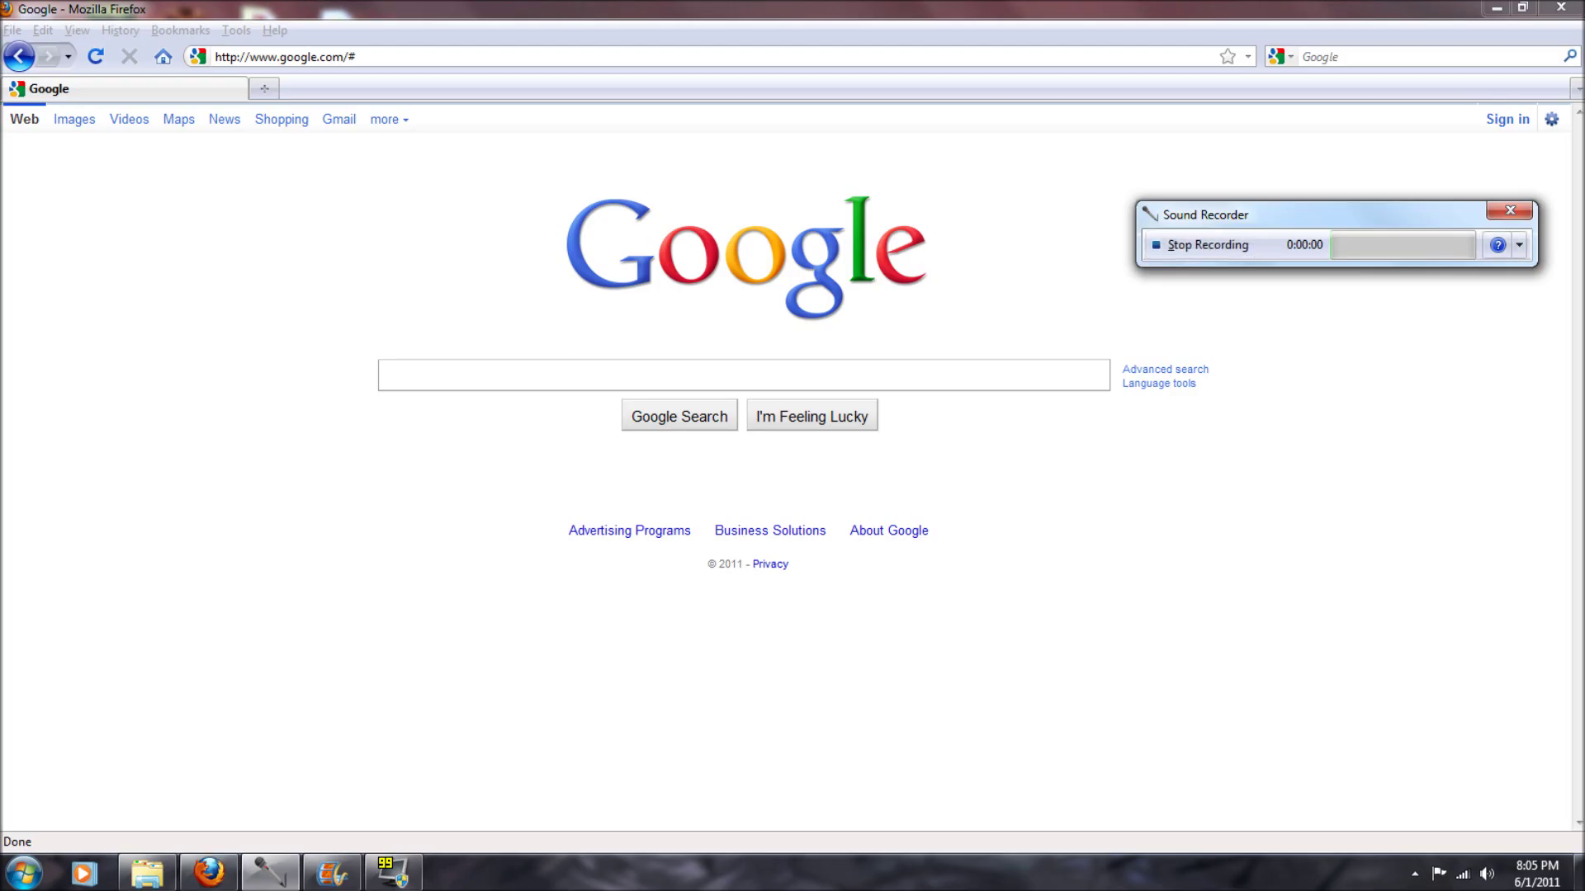
# Switch from Sound Recorder back to Firefox and open the Tools menu.
pyautogui.hotkey('alt', 'Tab')
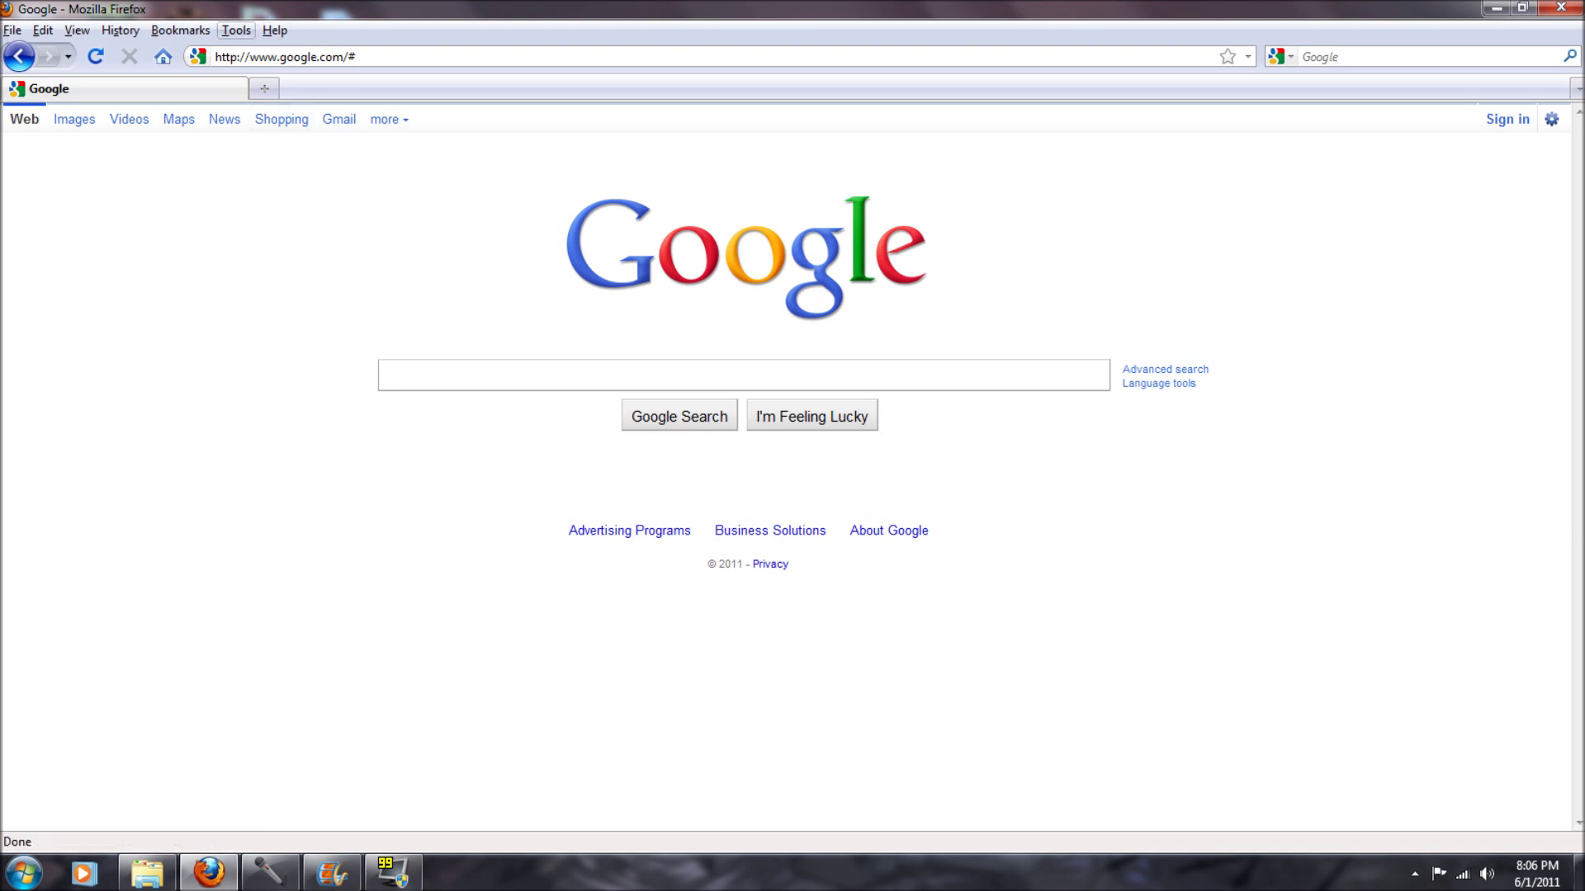
pyautogui.click(236, 30)
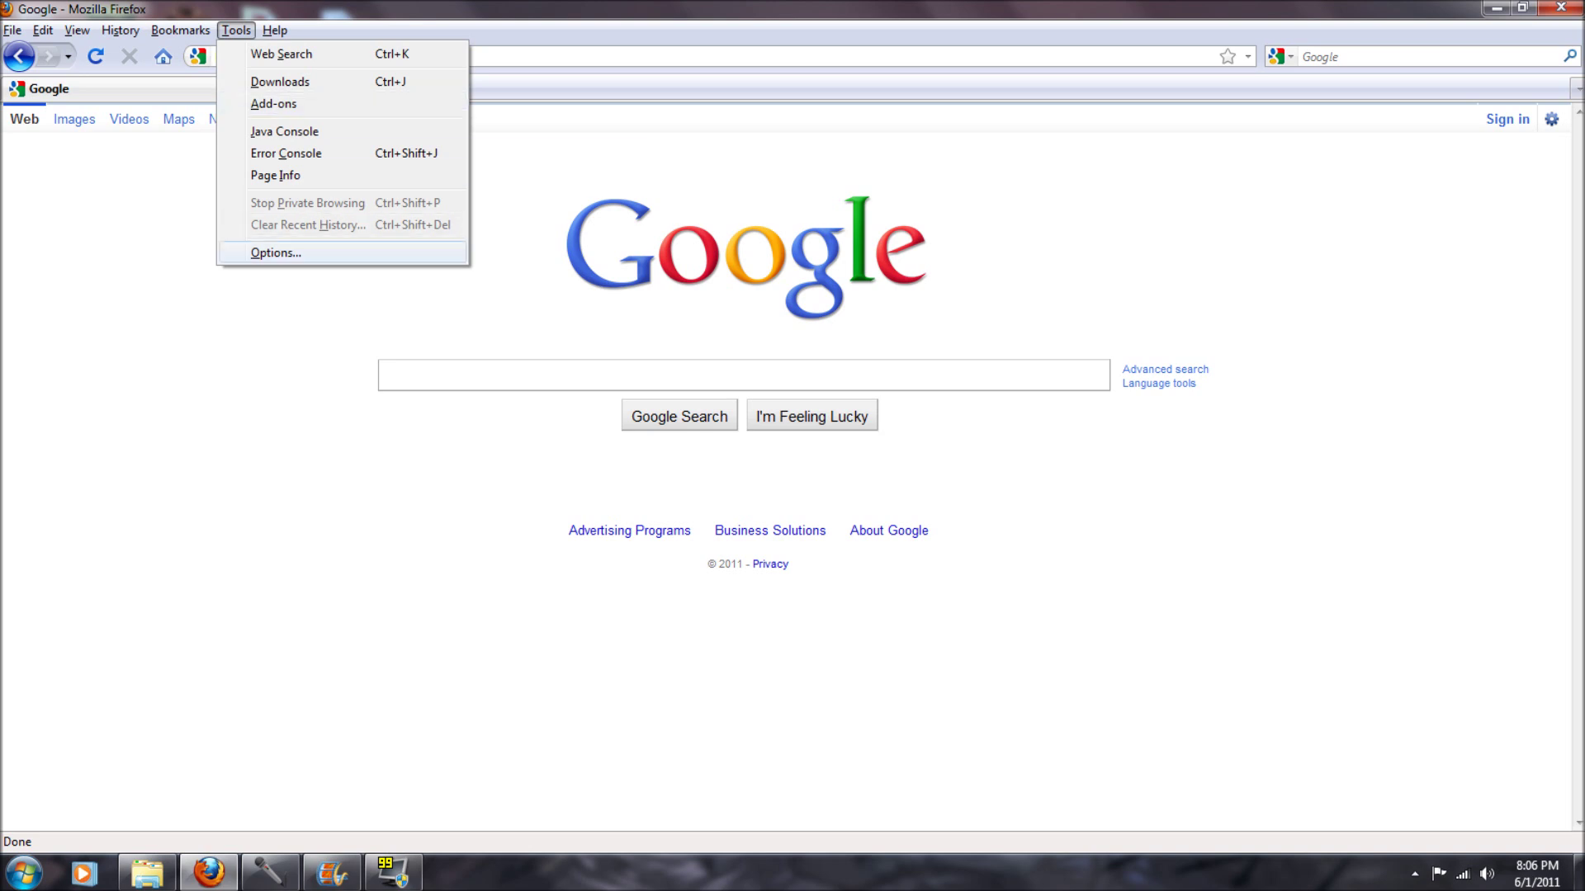
# Open Firefox Options and view the Privacy settings.
pyautogui.click(276, 253)
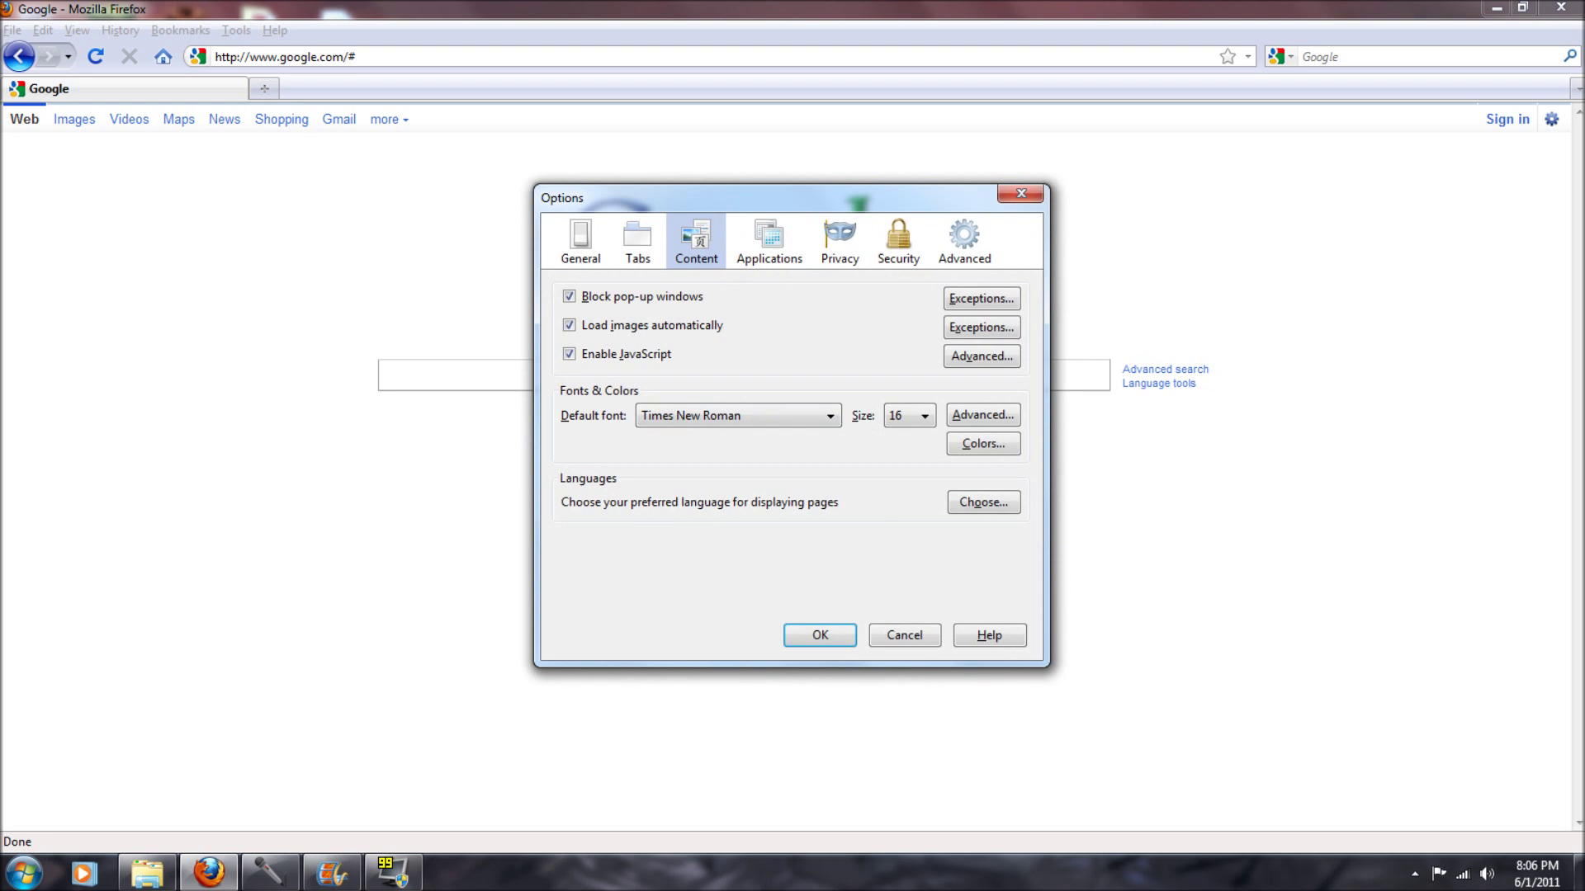
pyautogui.click(839, 239)
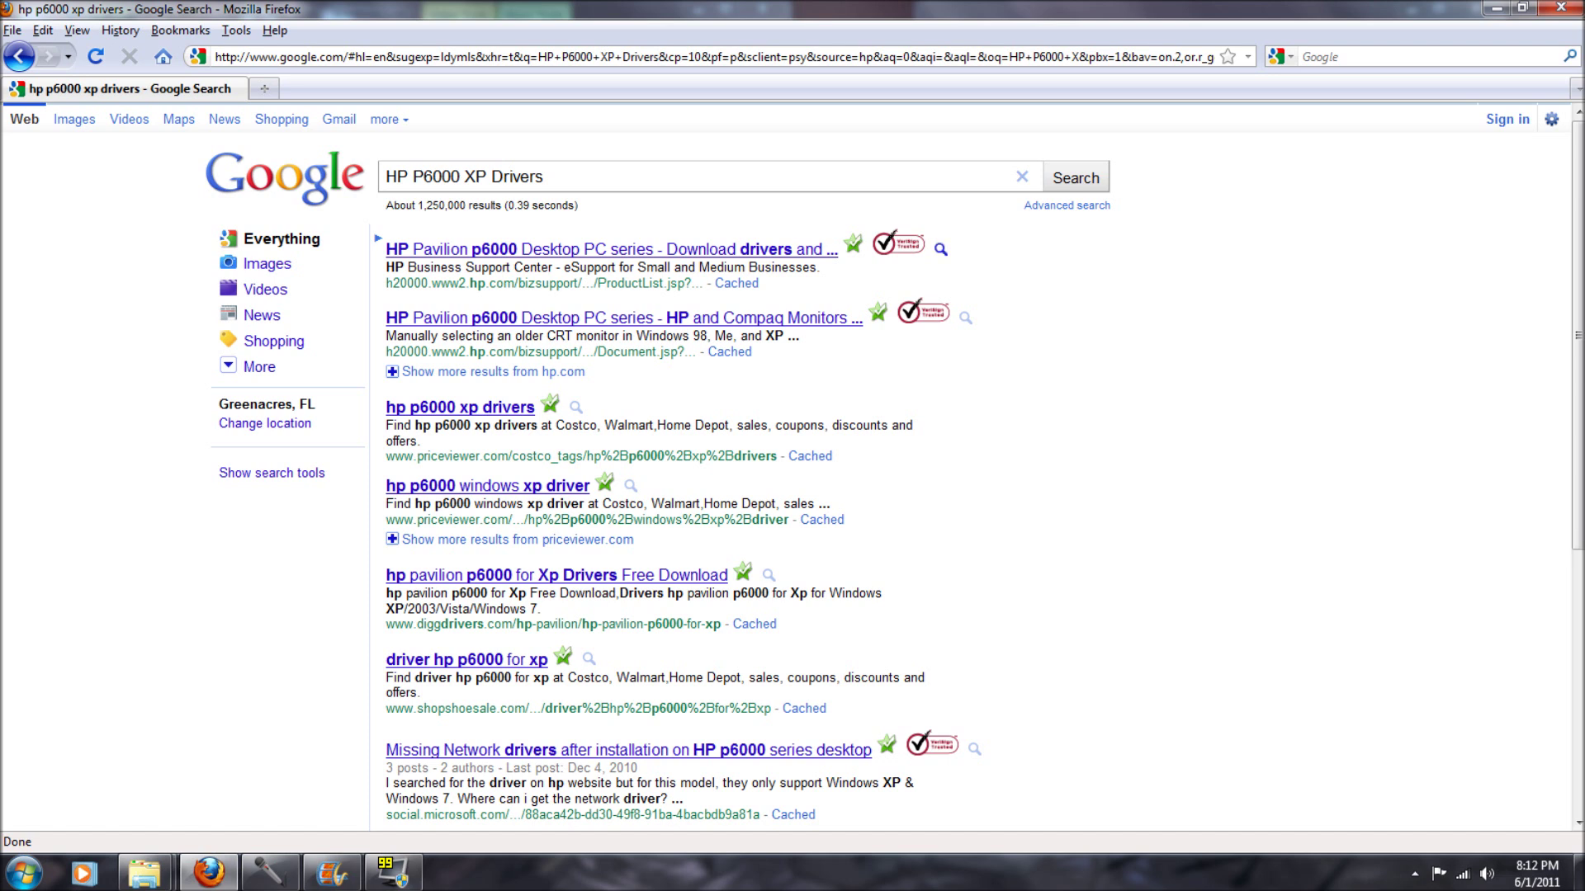
pyautogui.moveTo(852, 243)
pyautogui.scroll(-5, 660, 496)
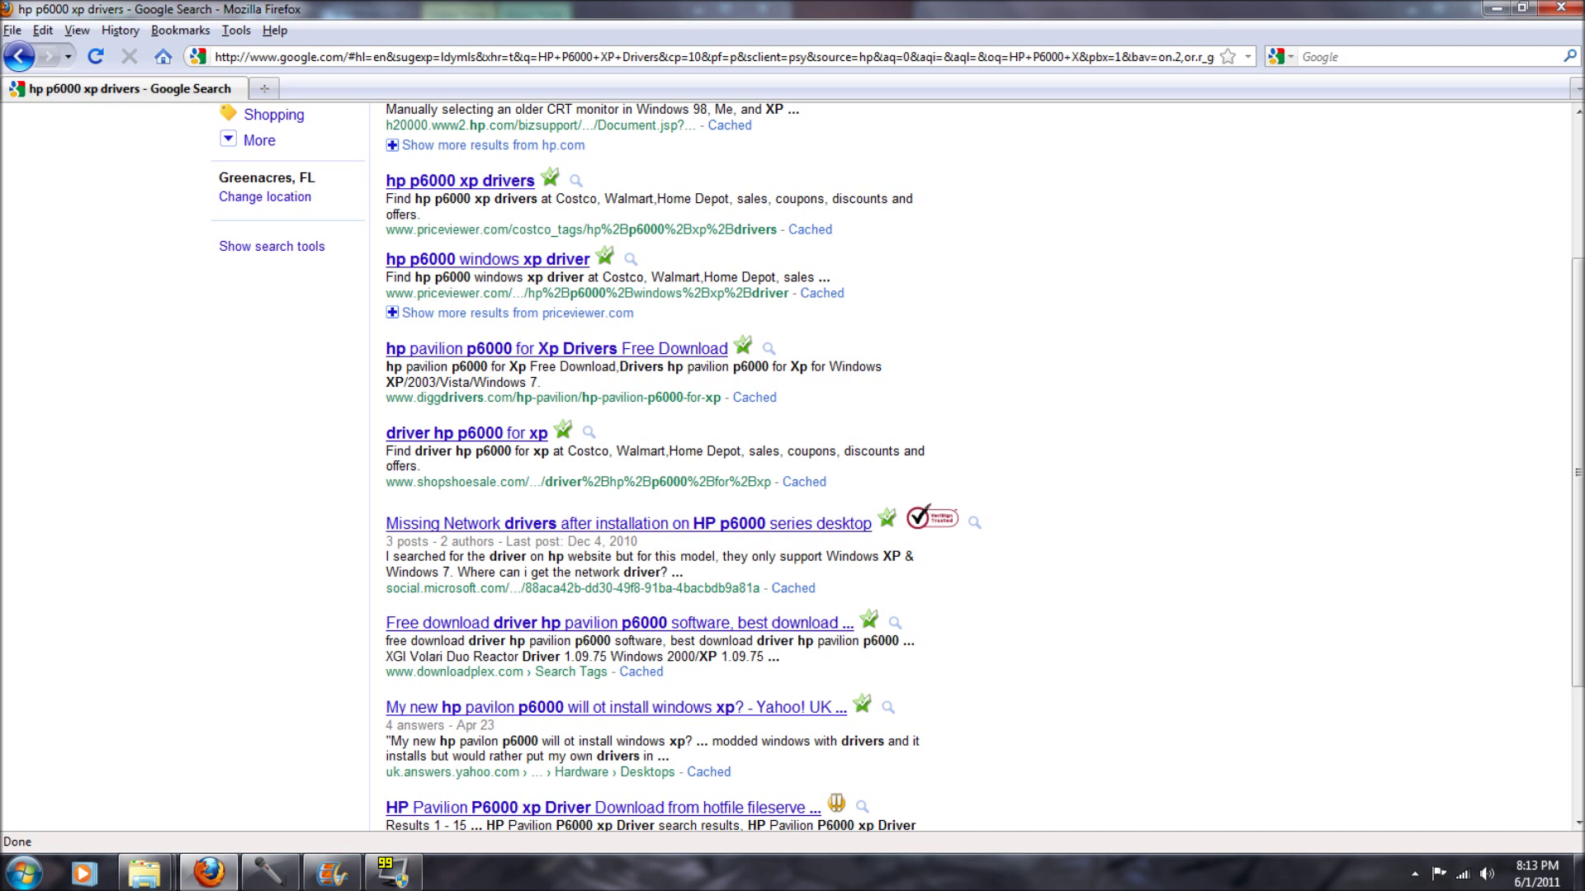
pyautogui.scroll(-3, 588, 432)
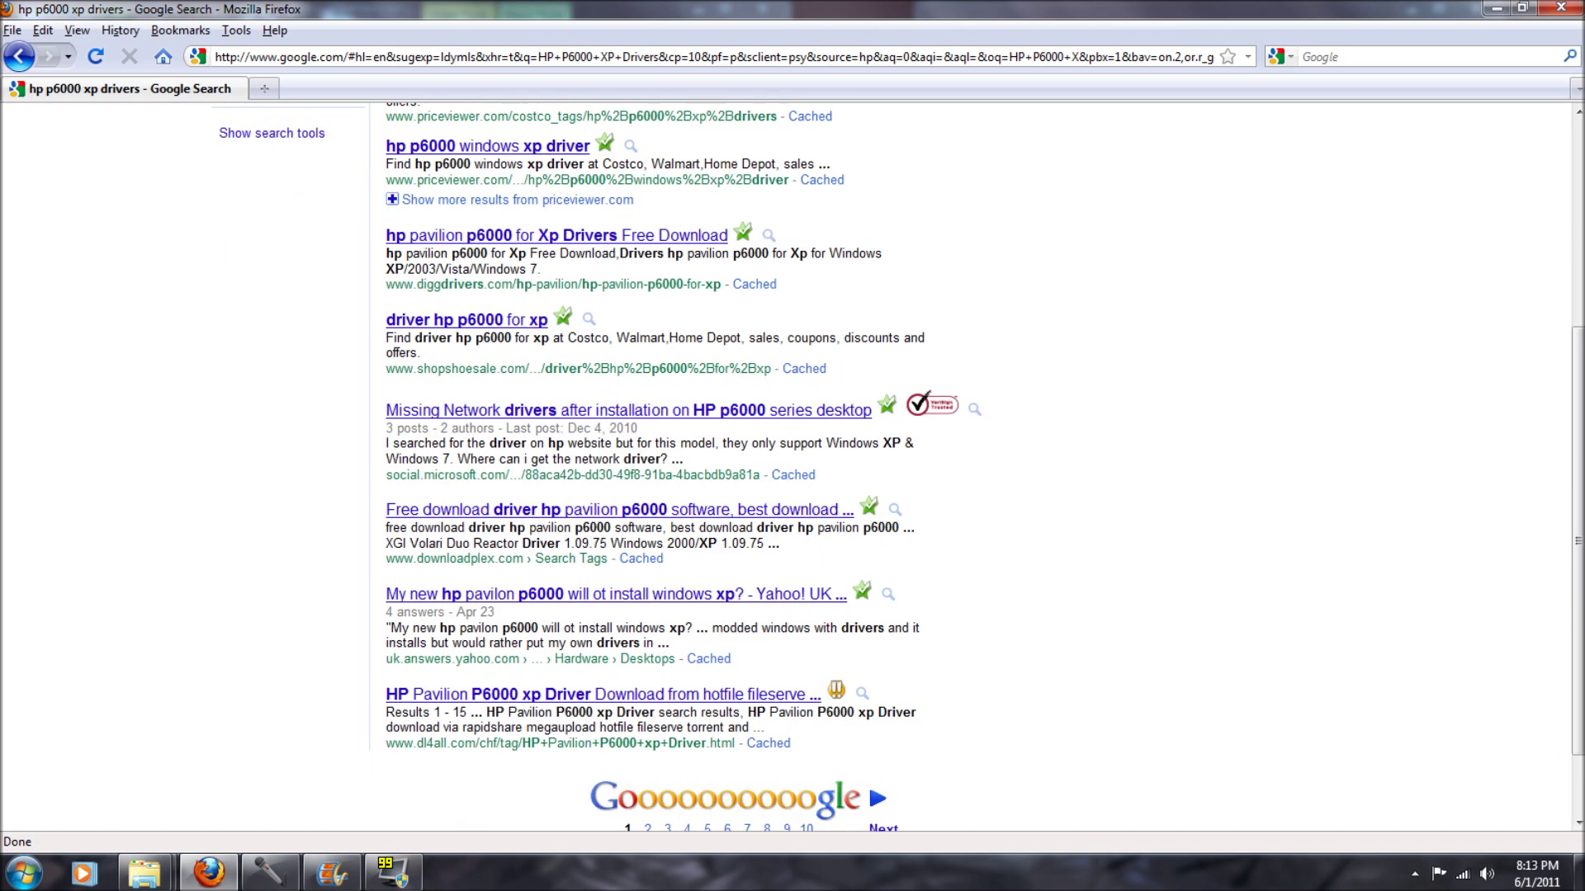
pyautogui.scroll(9, 660, 462)
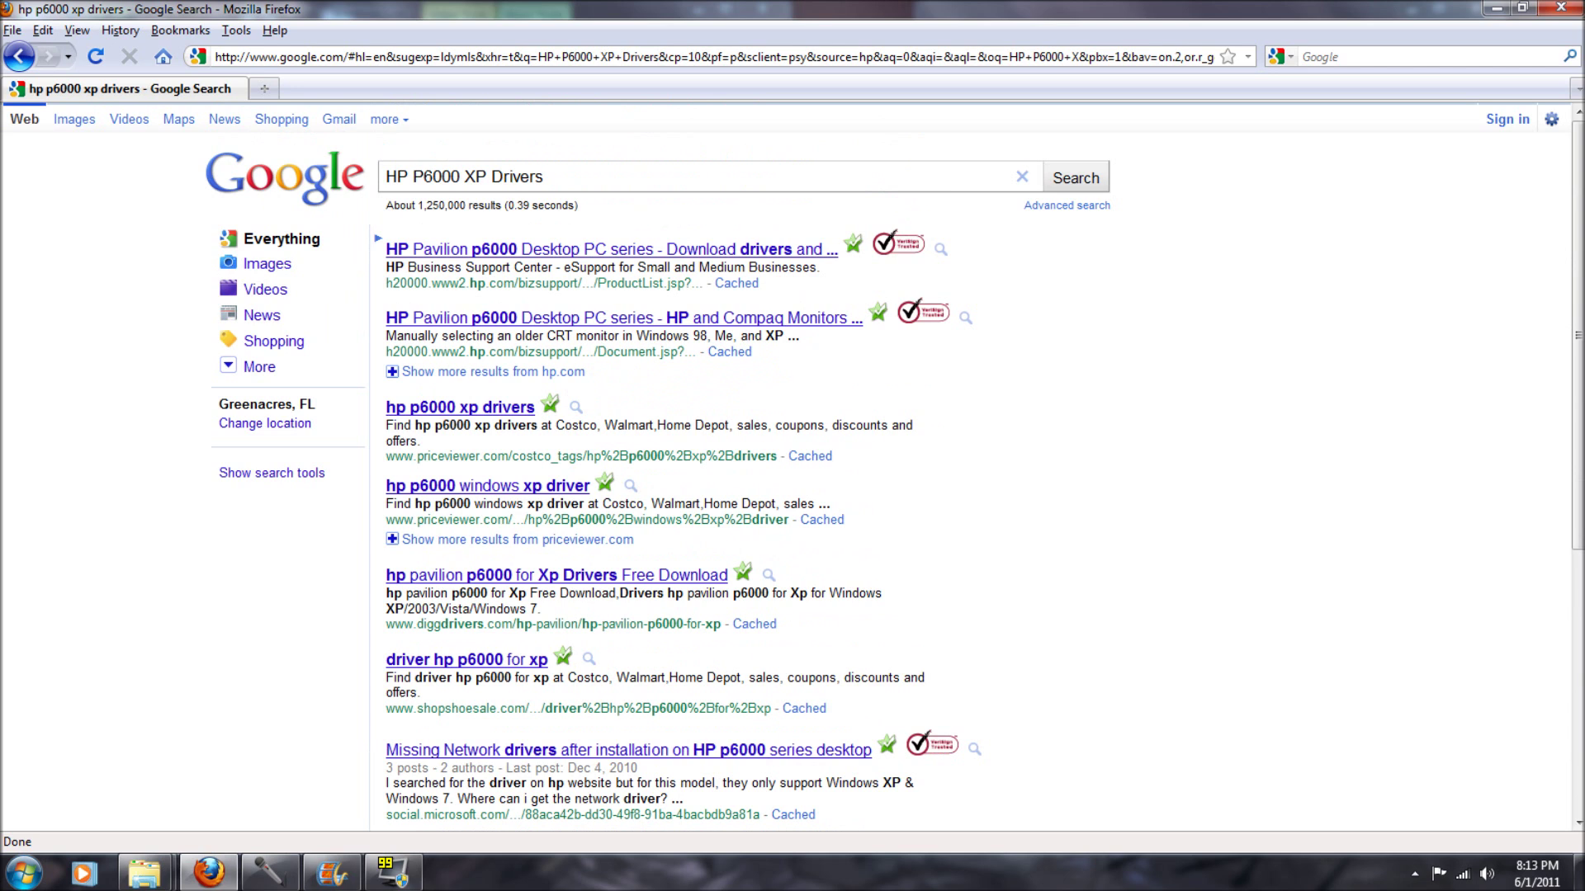